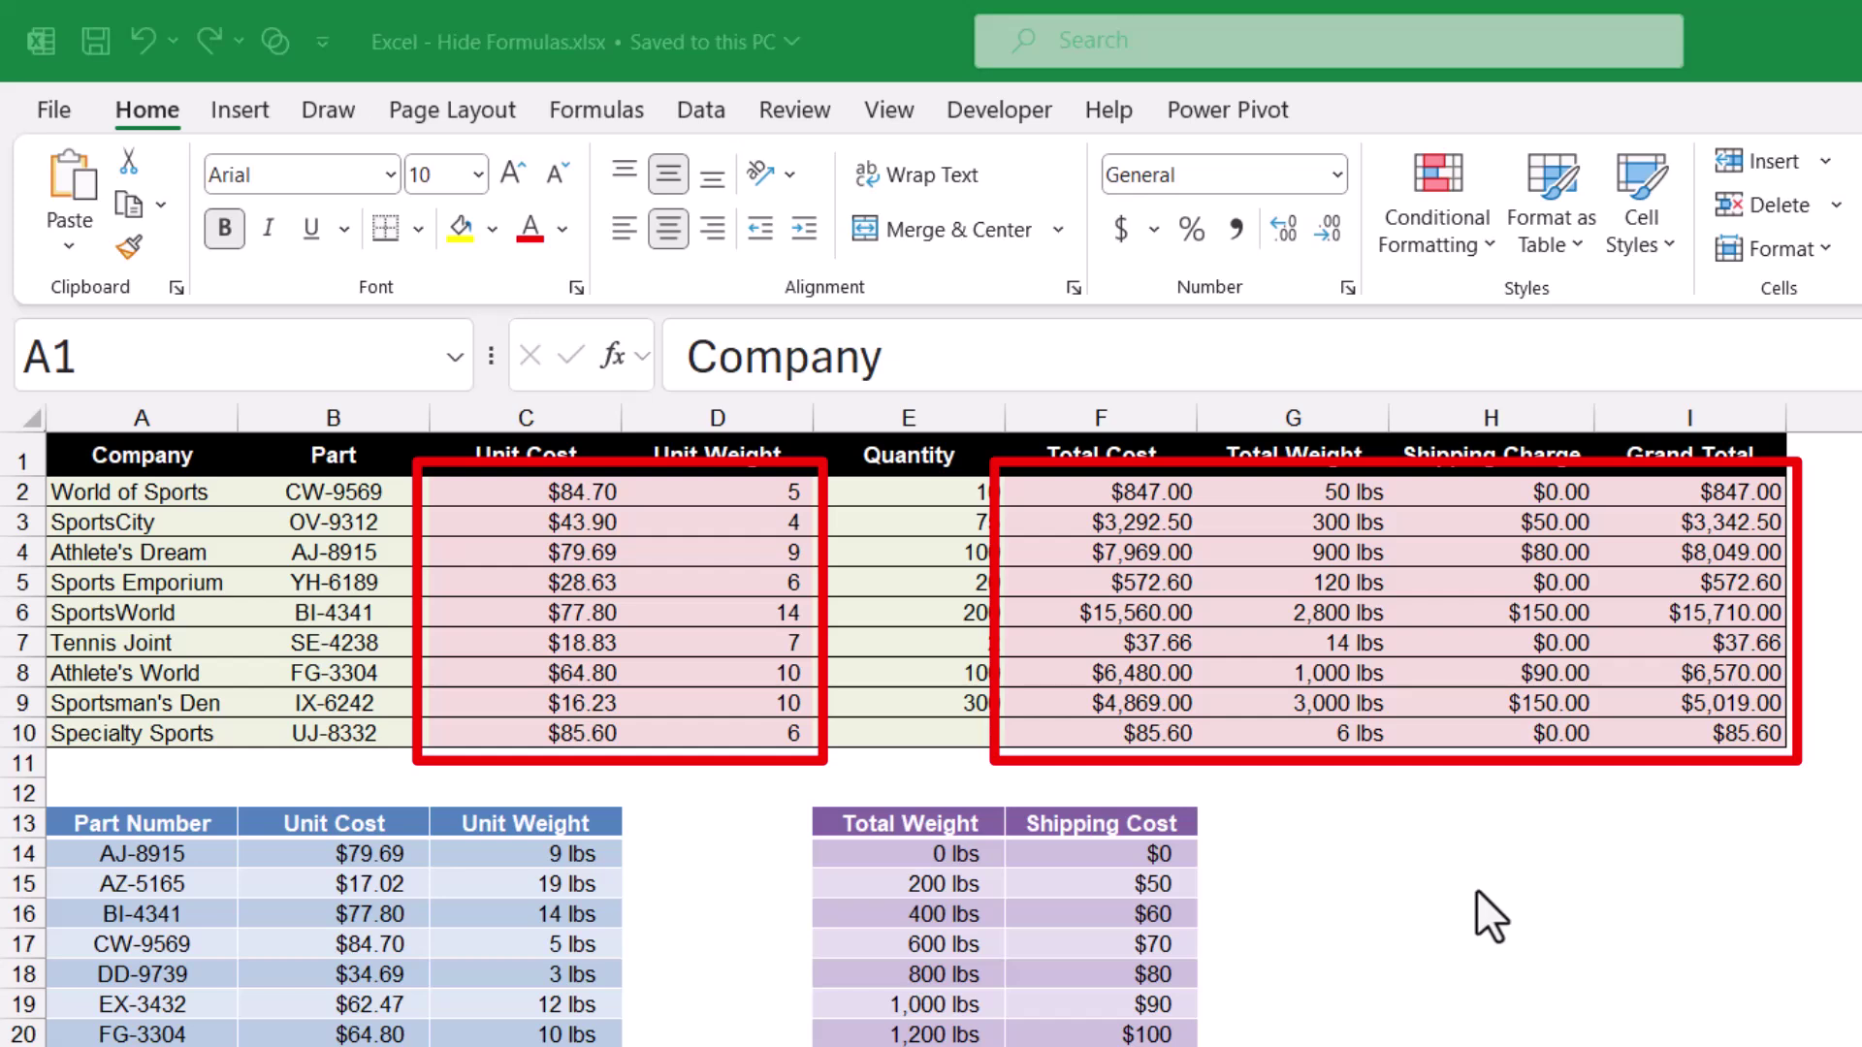
Inspect row 2's inputs and the formulas in C2, D2 and F2 through I2
key("Down")
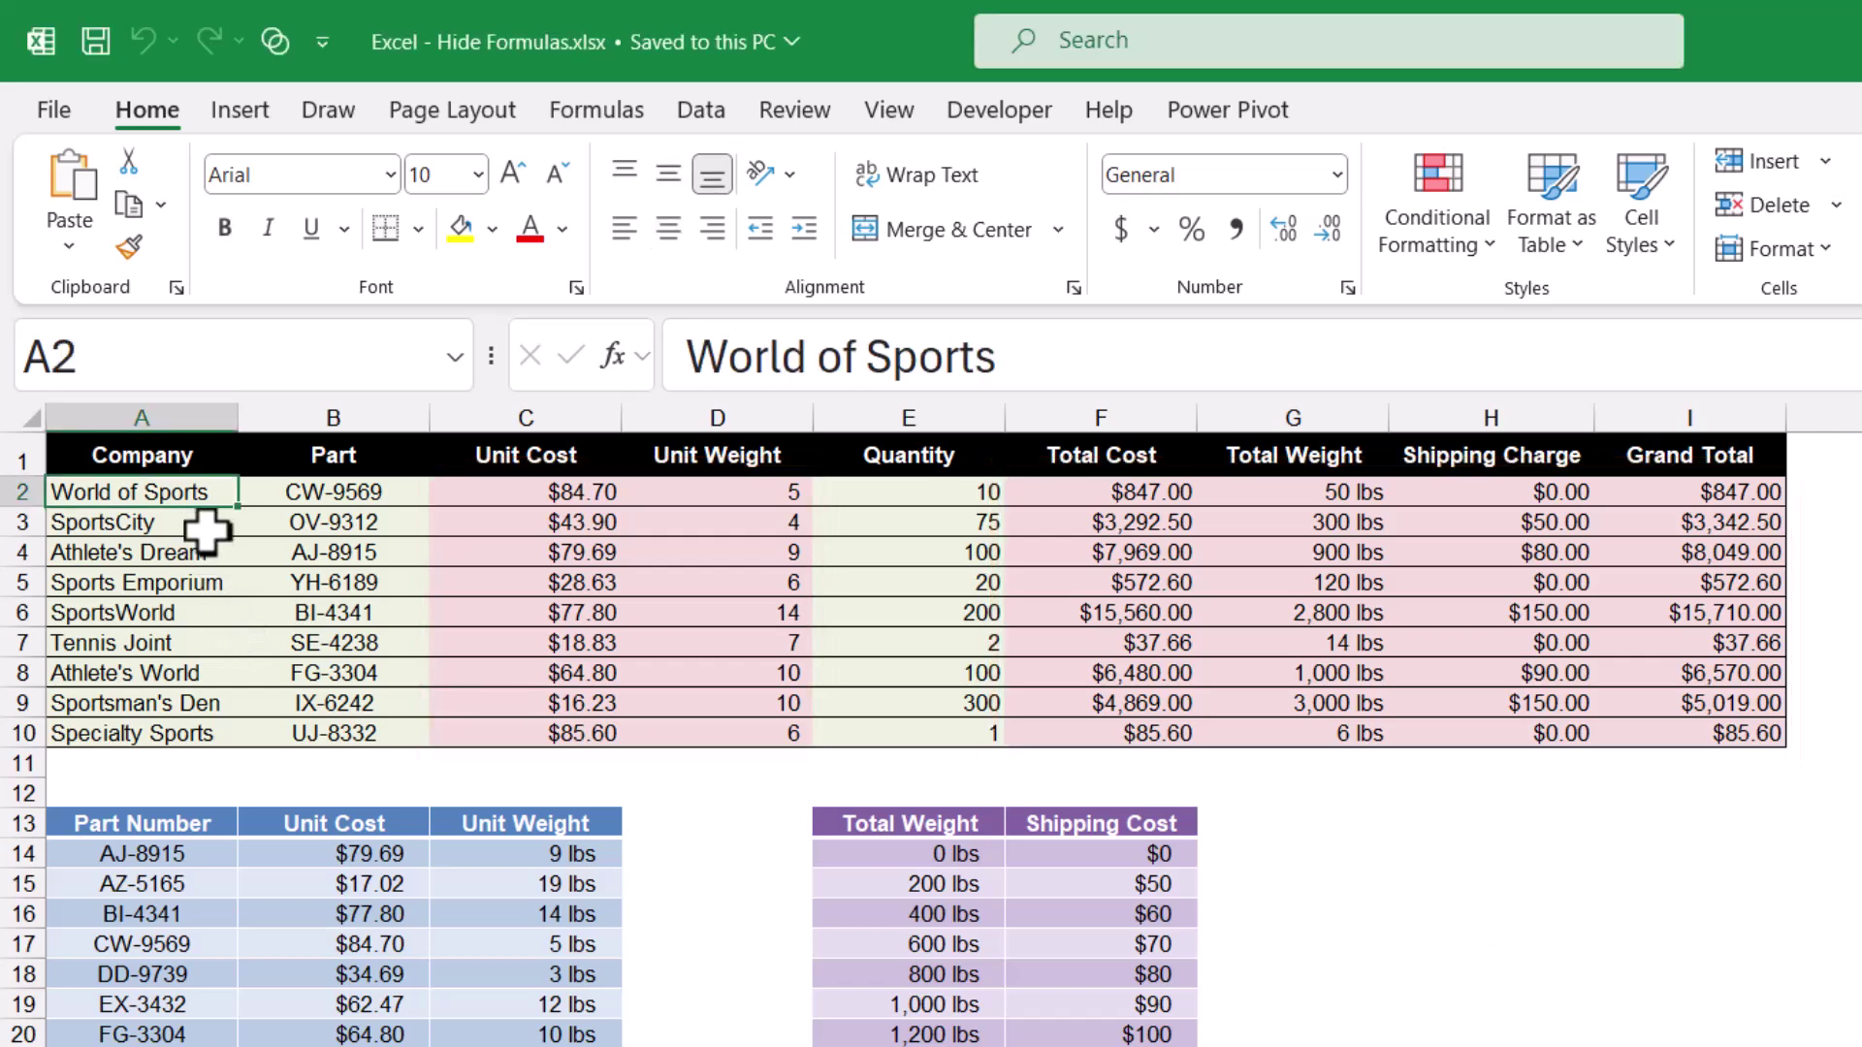
left_click(364, 498)
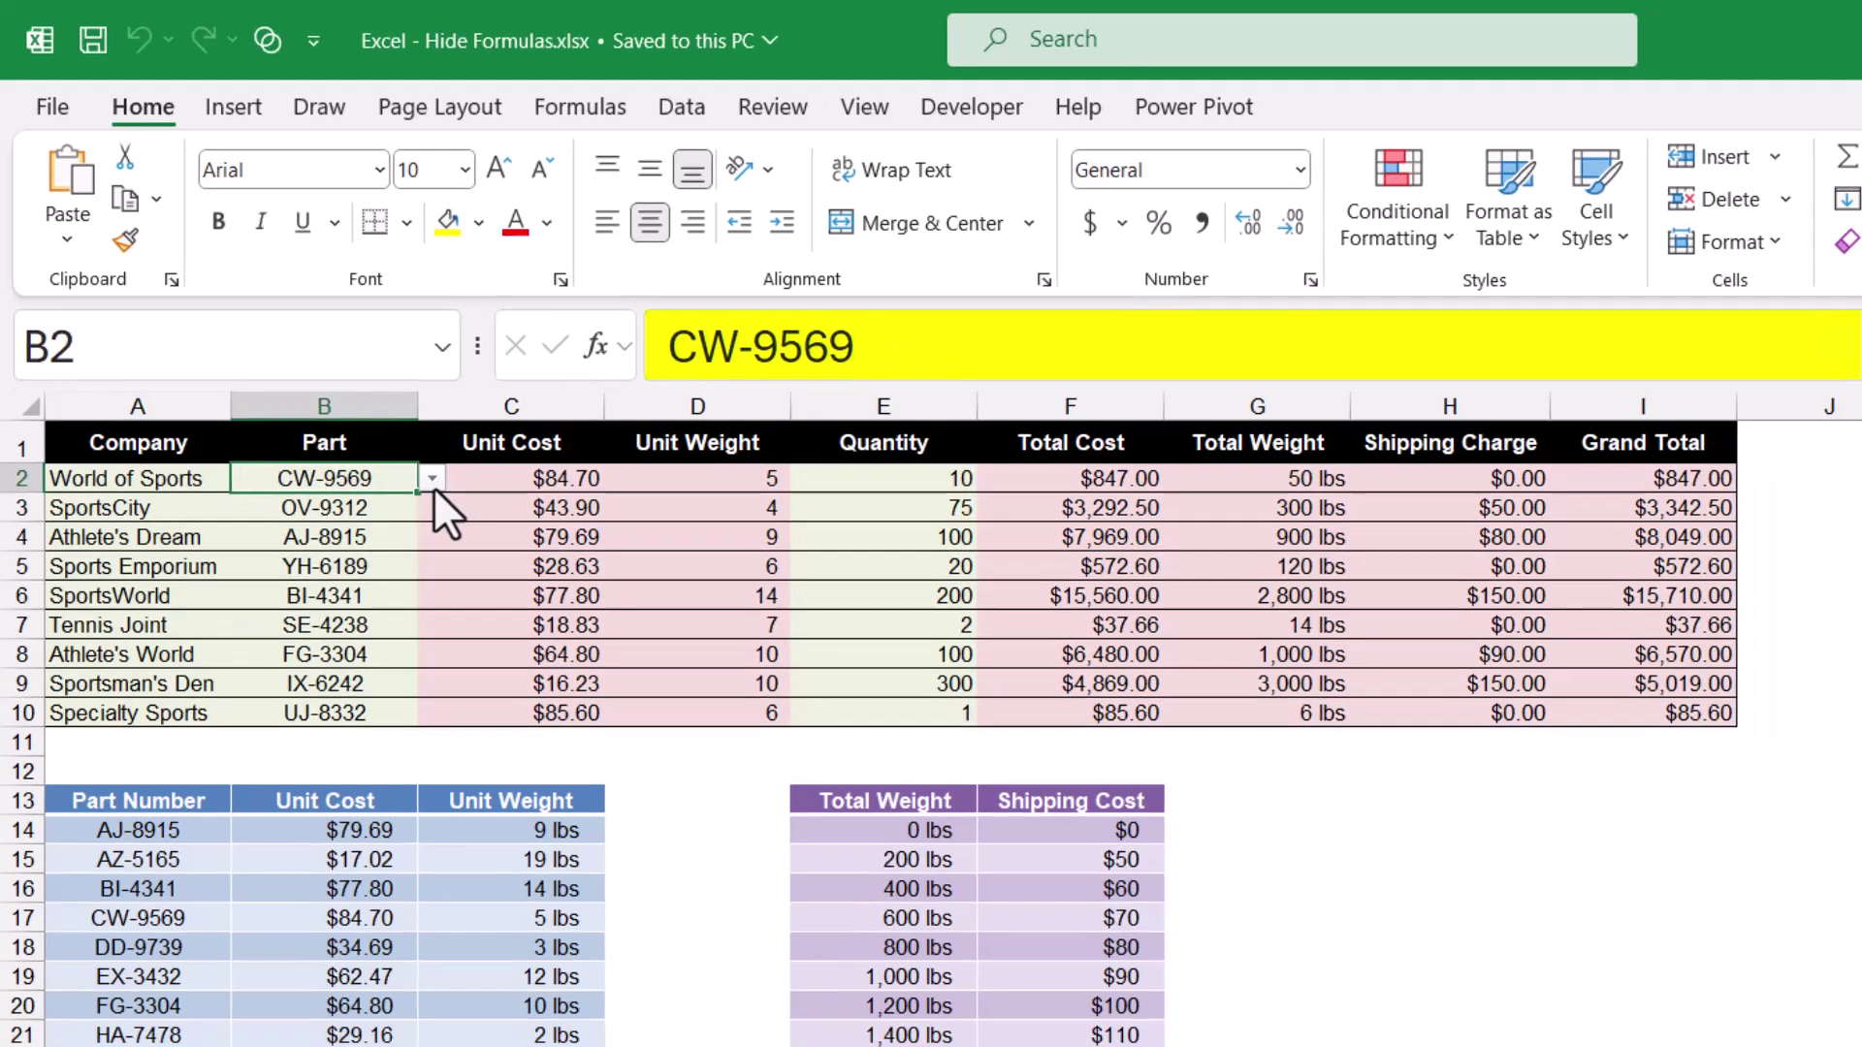
left_click(521, 496)
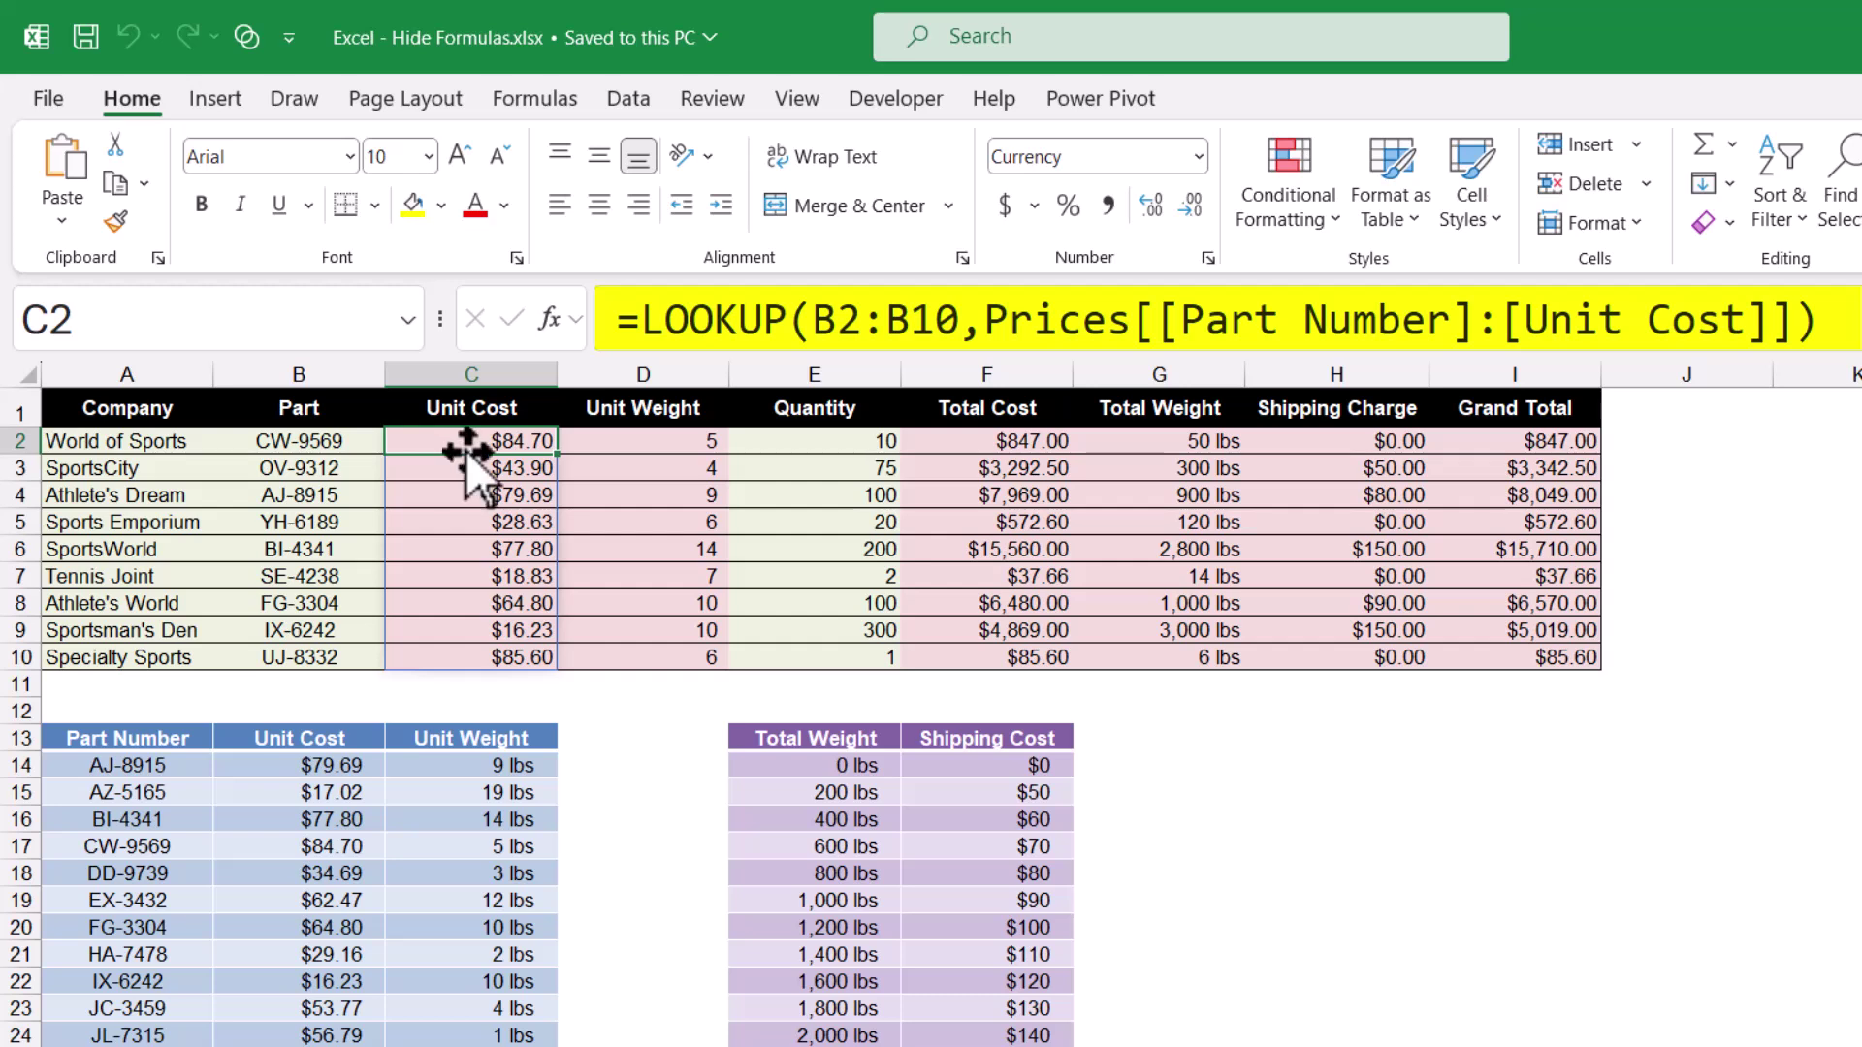
left_click(654, 444)
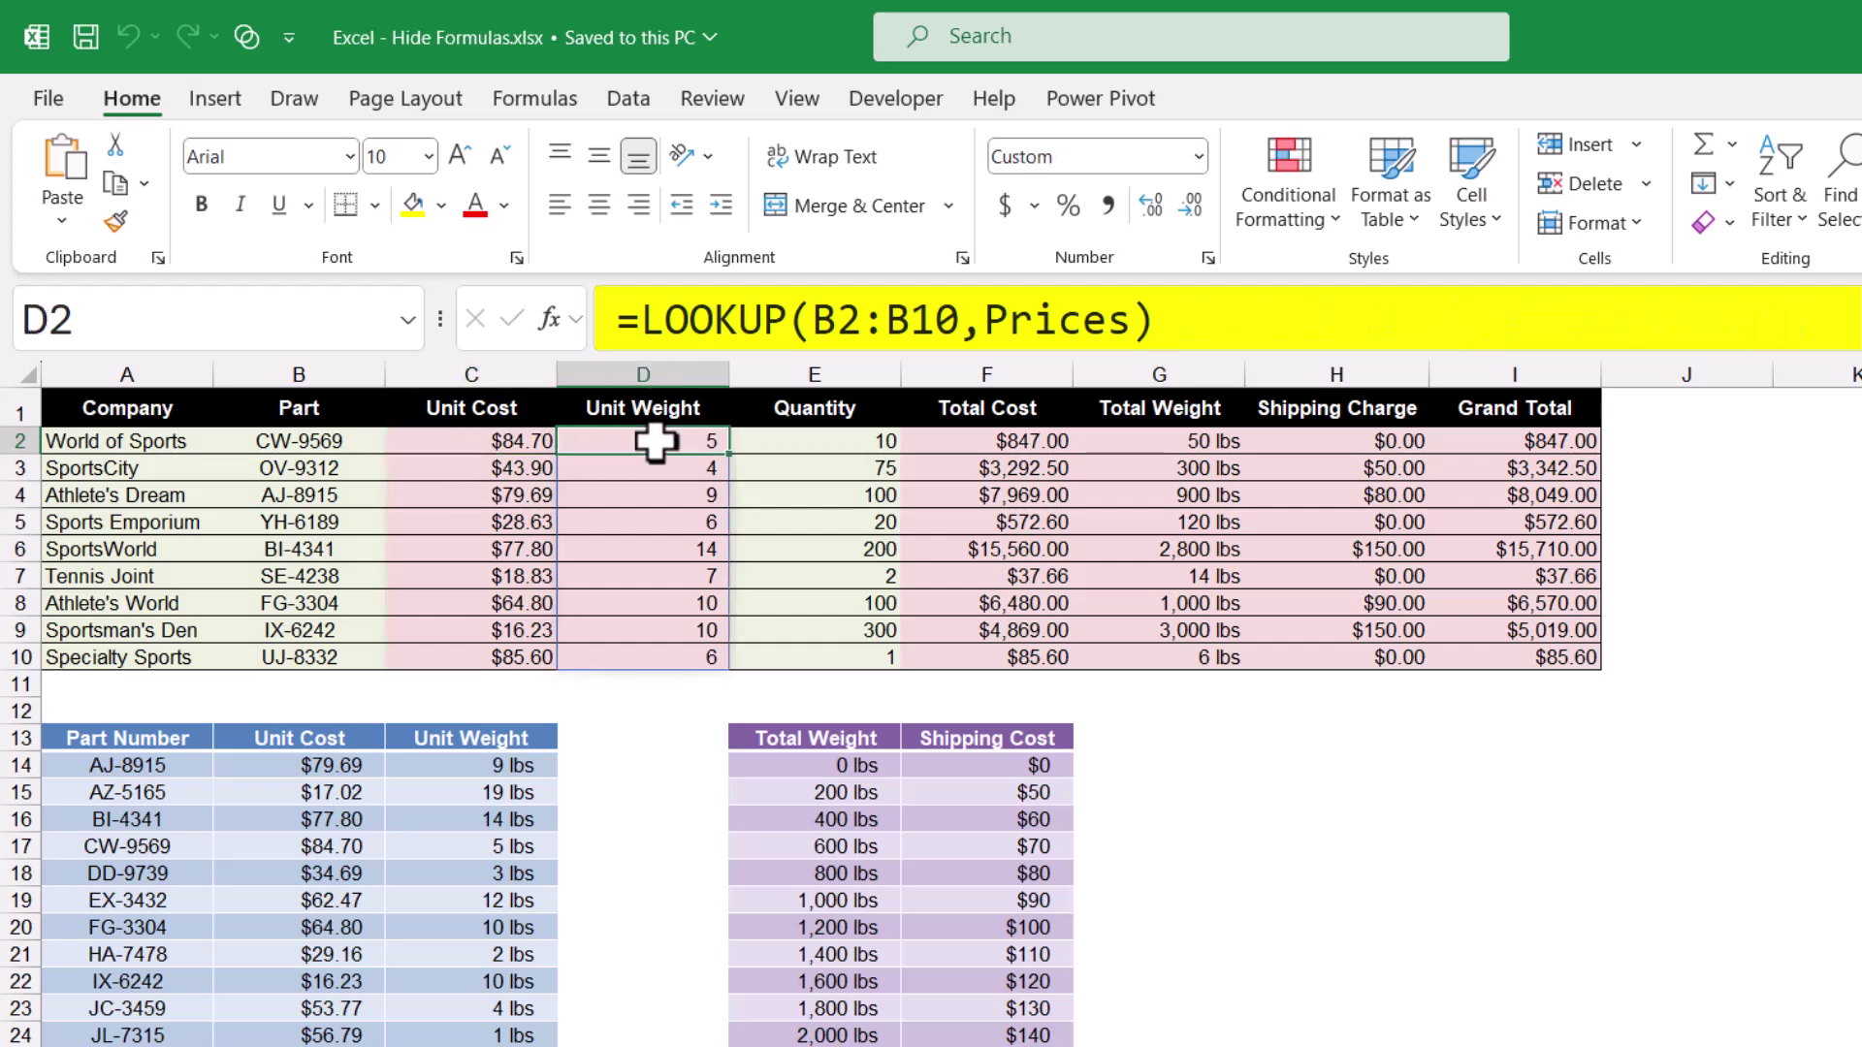
left_click(803, 445)
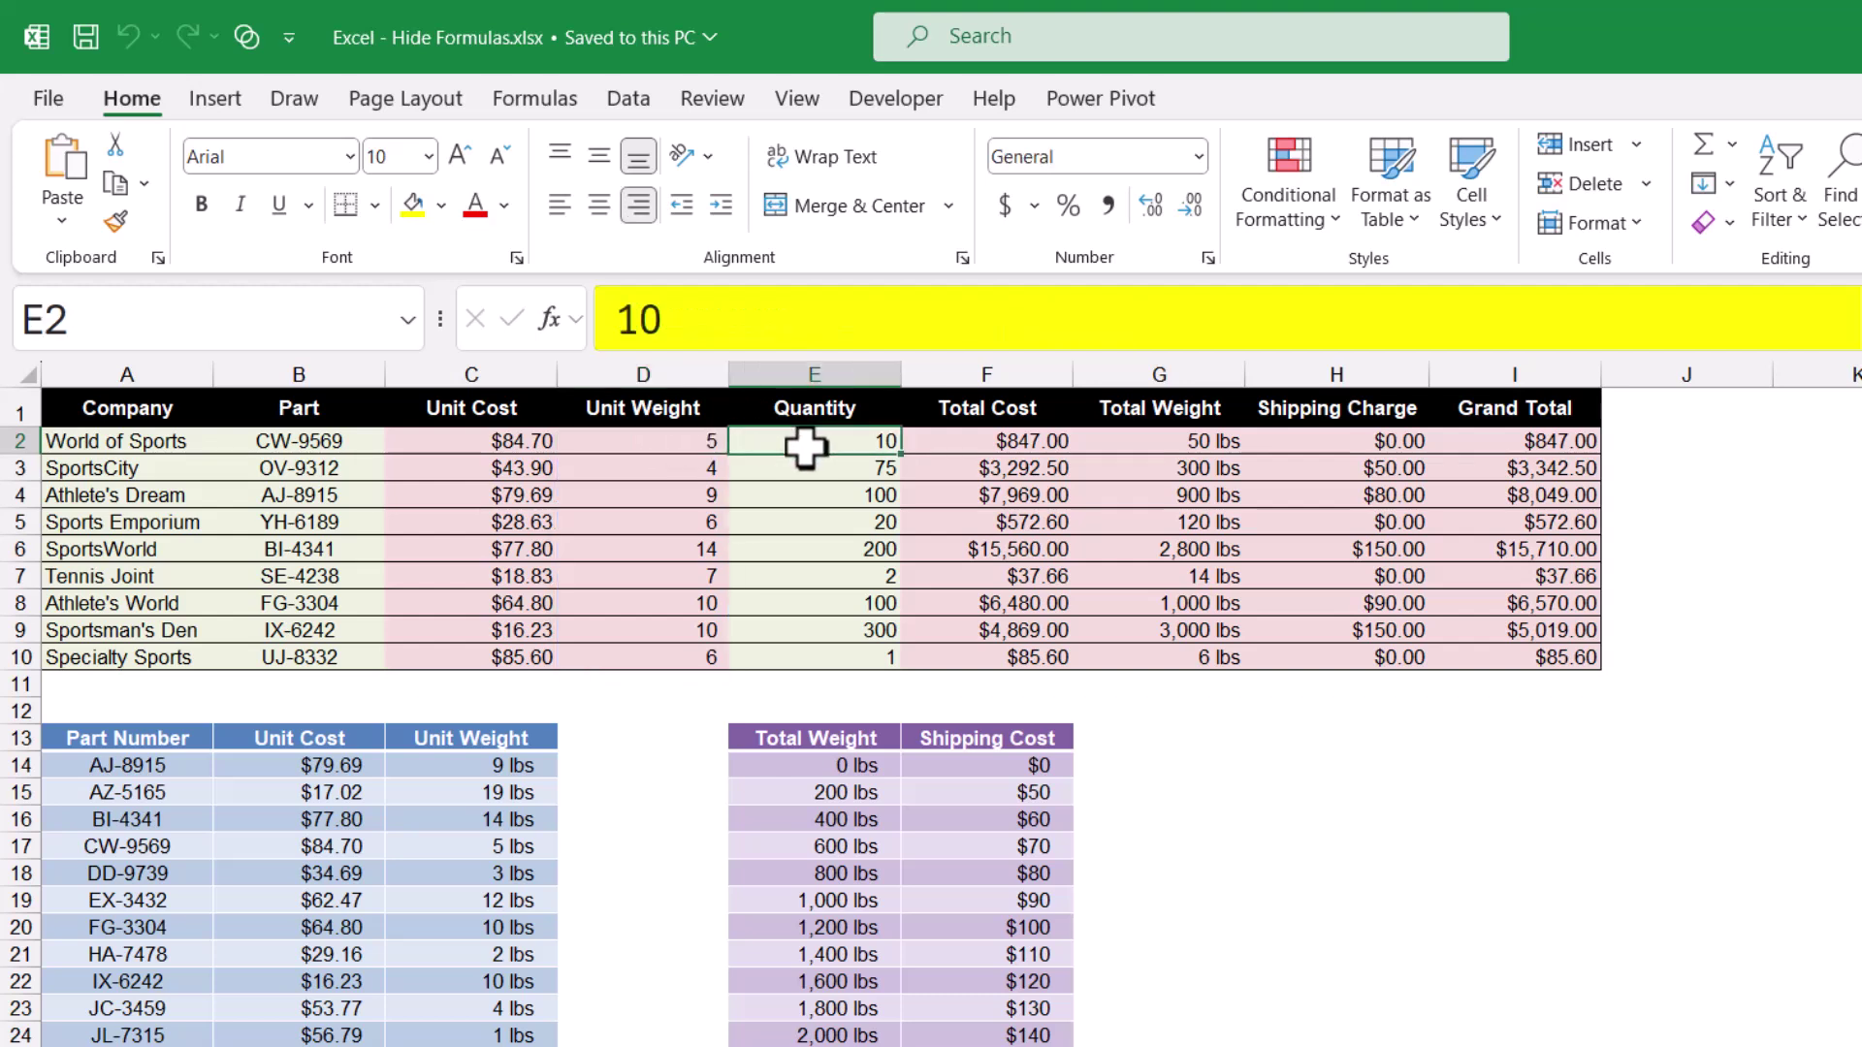
left_click(958, 445)
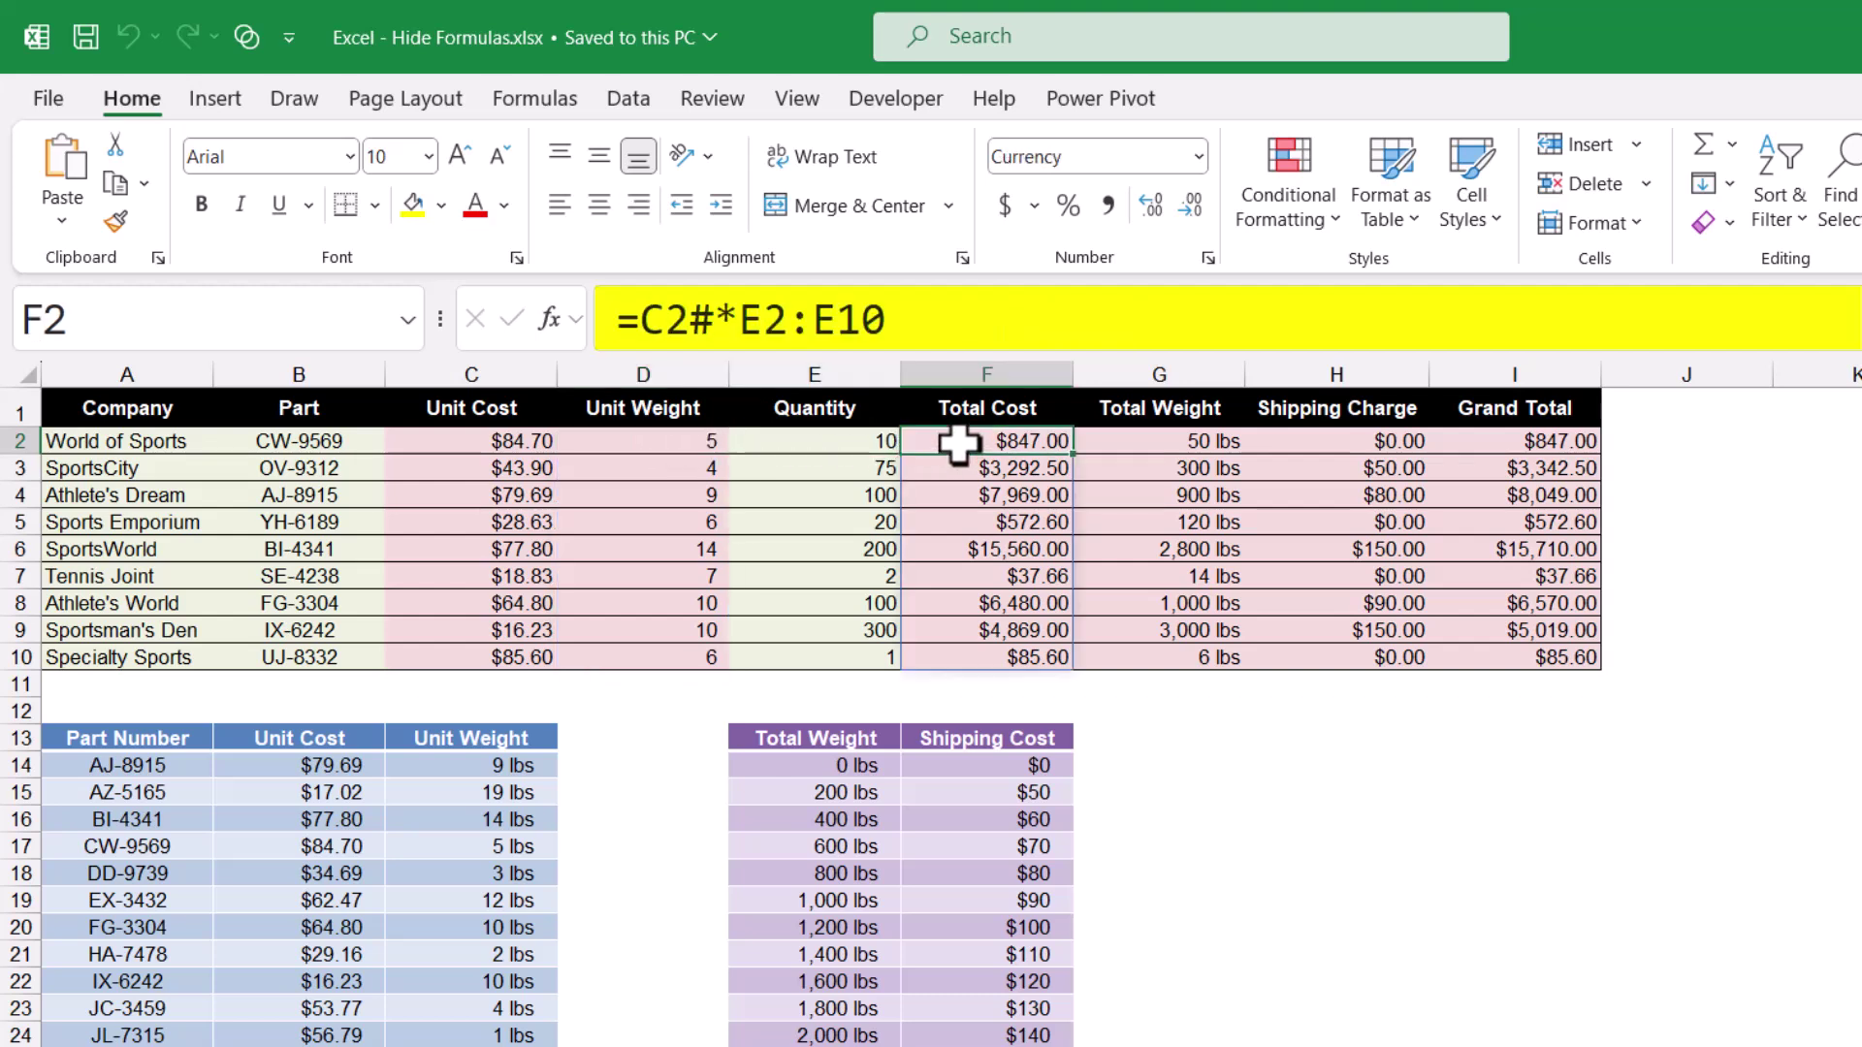
left_click(1117, 445)
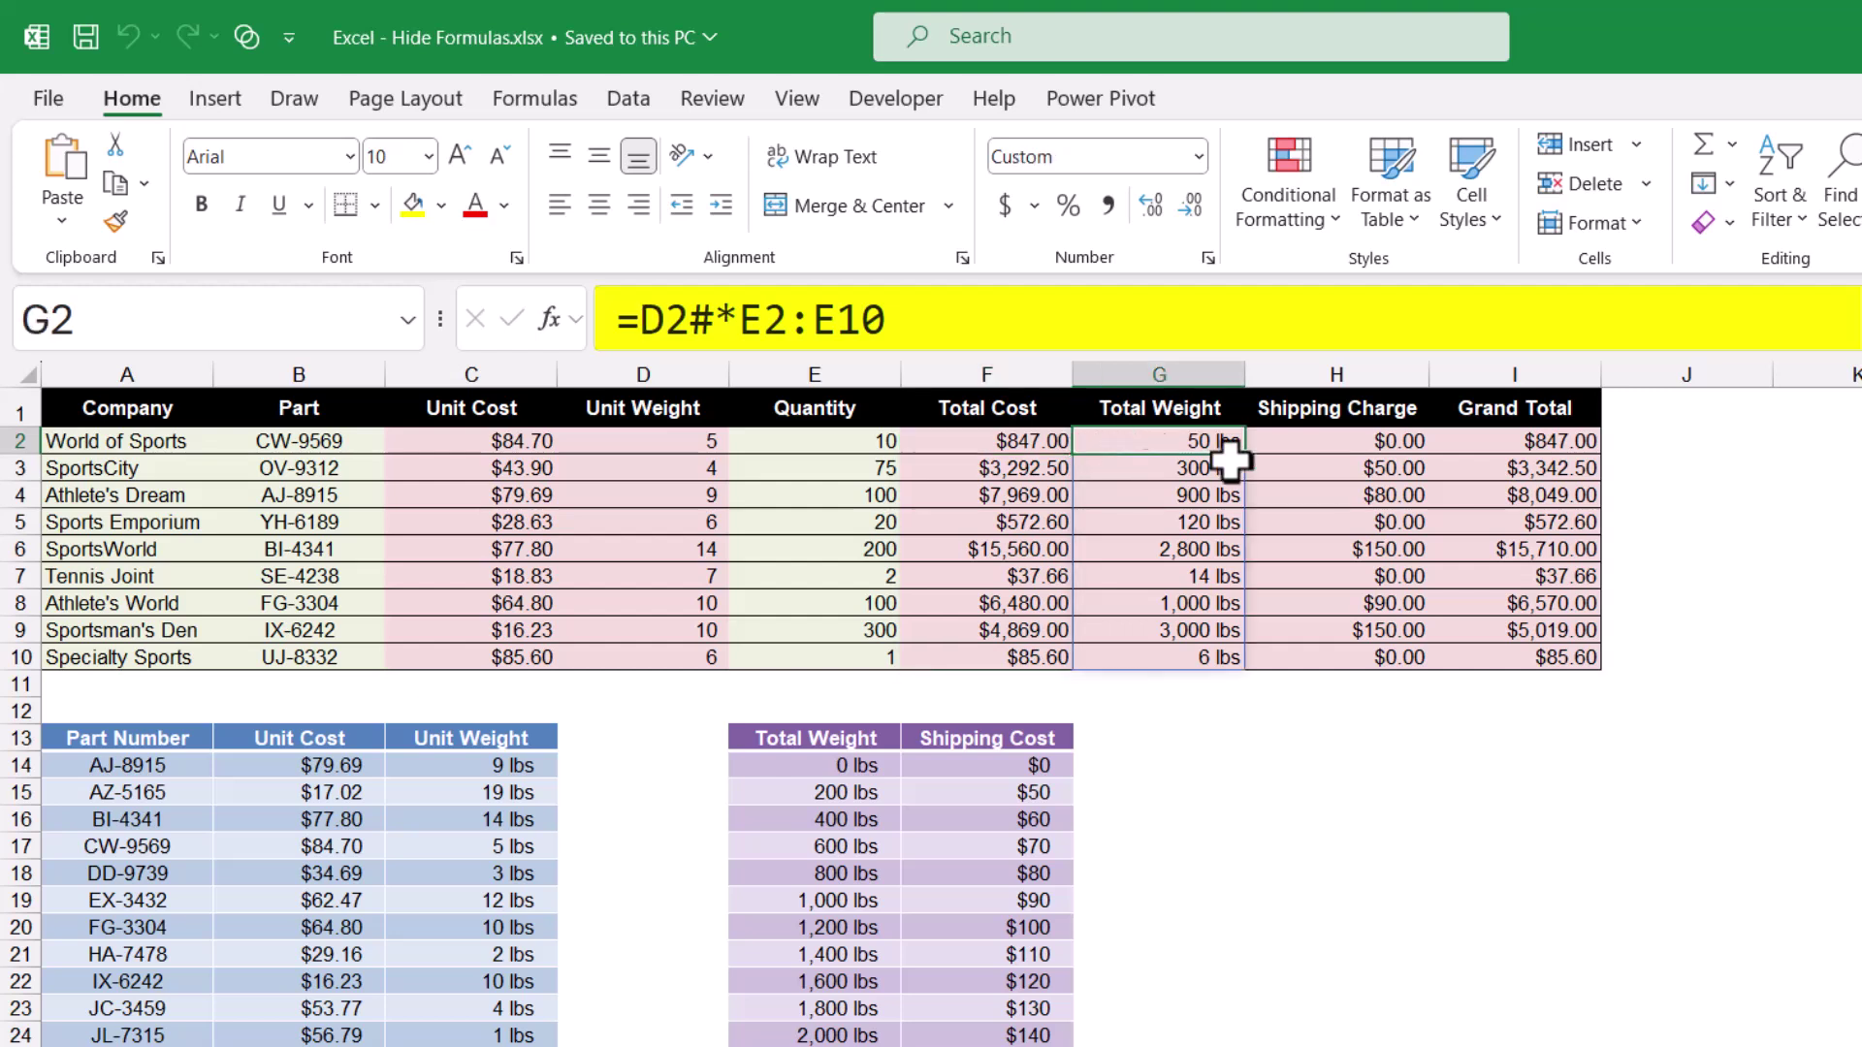
left_click(1285, 445)
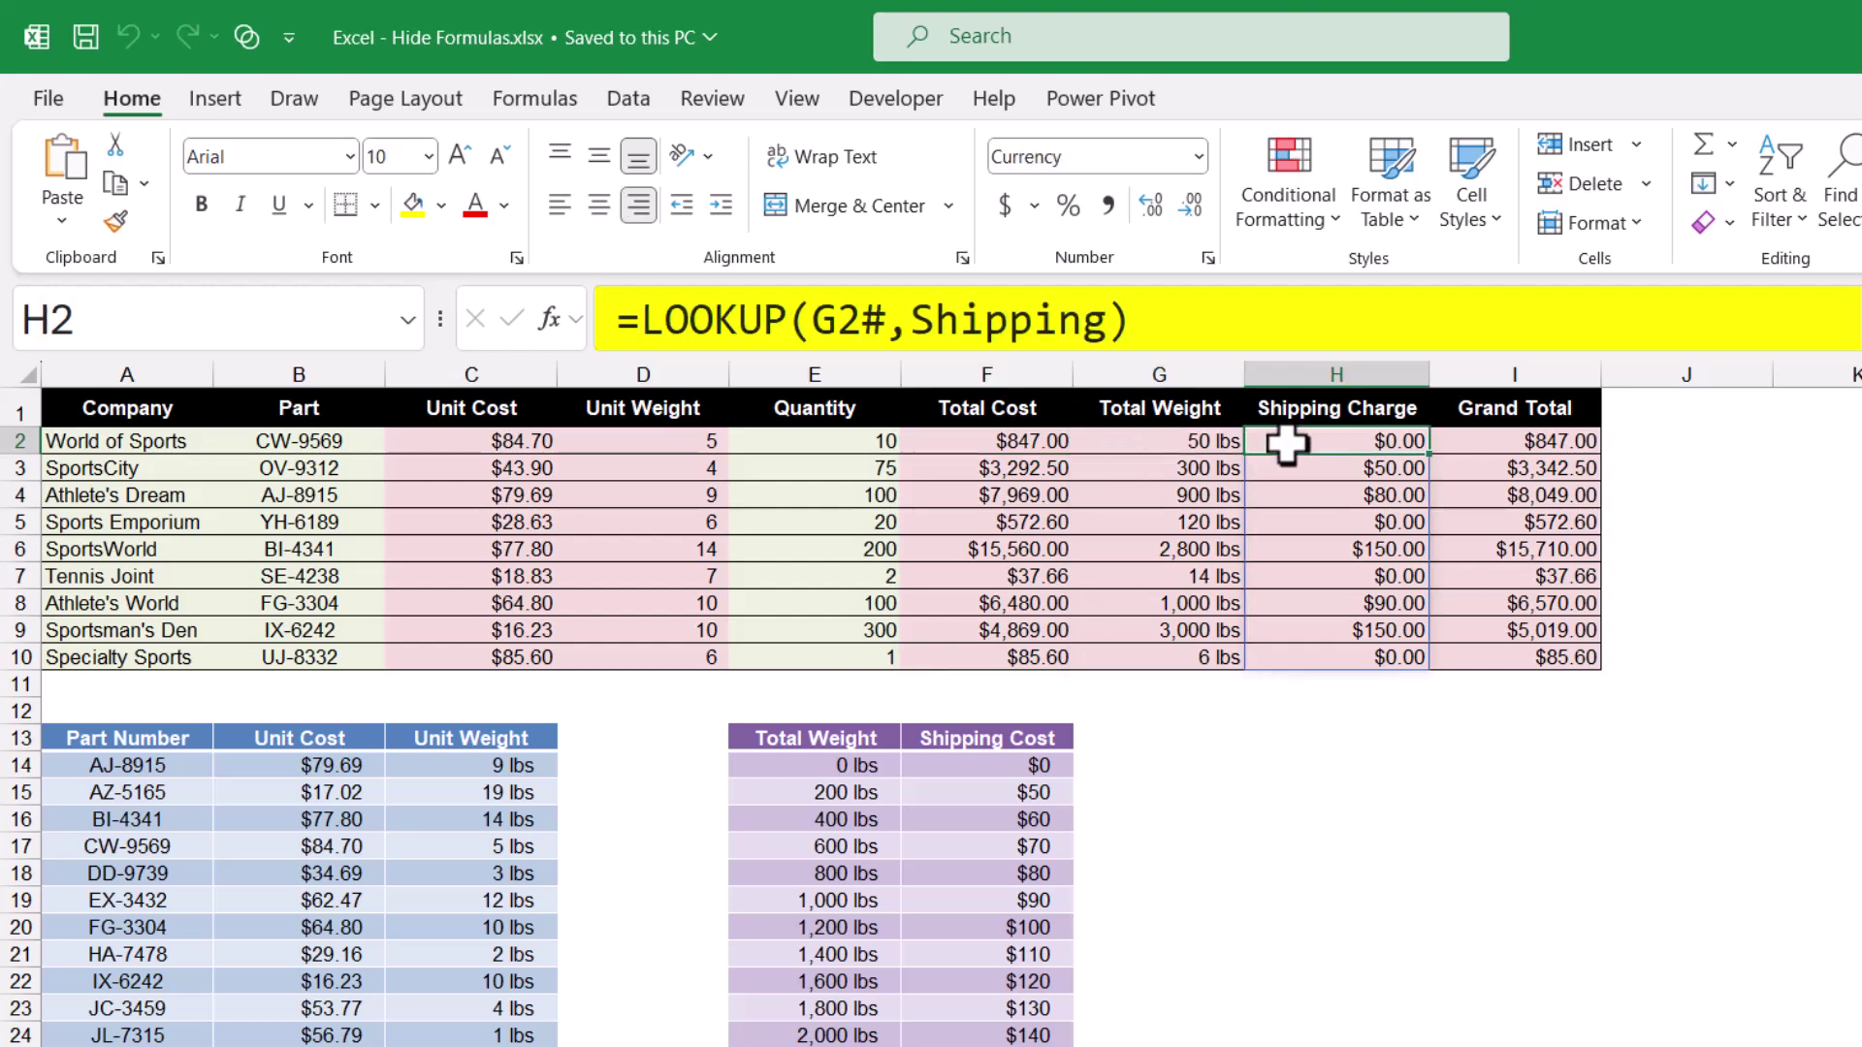
left_click(1487, 445)
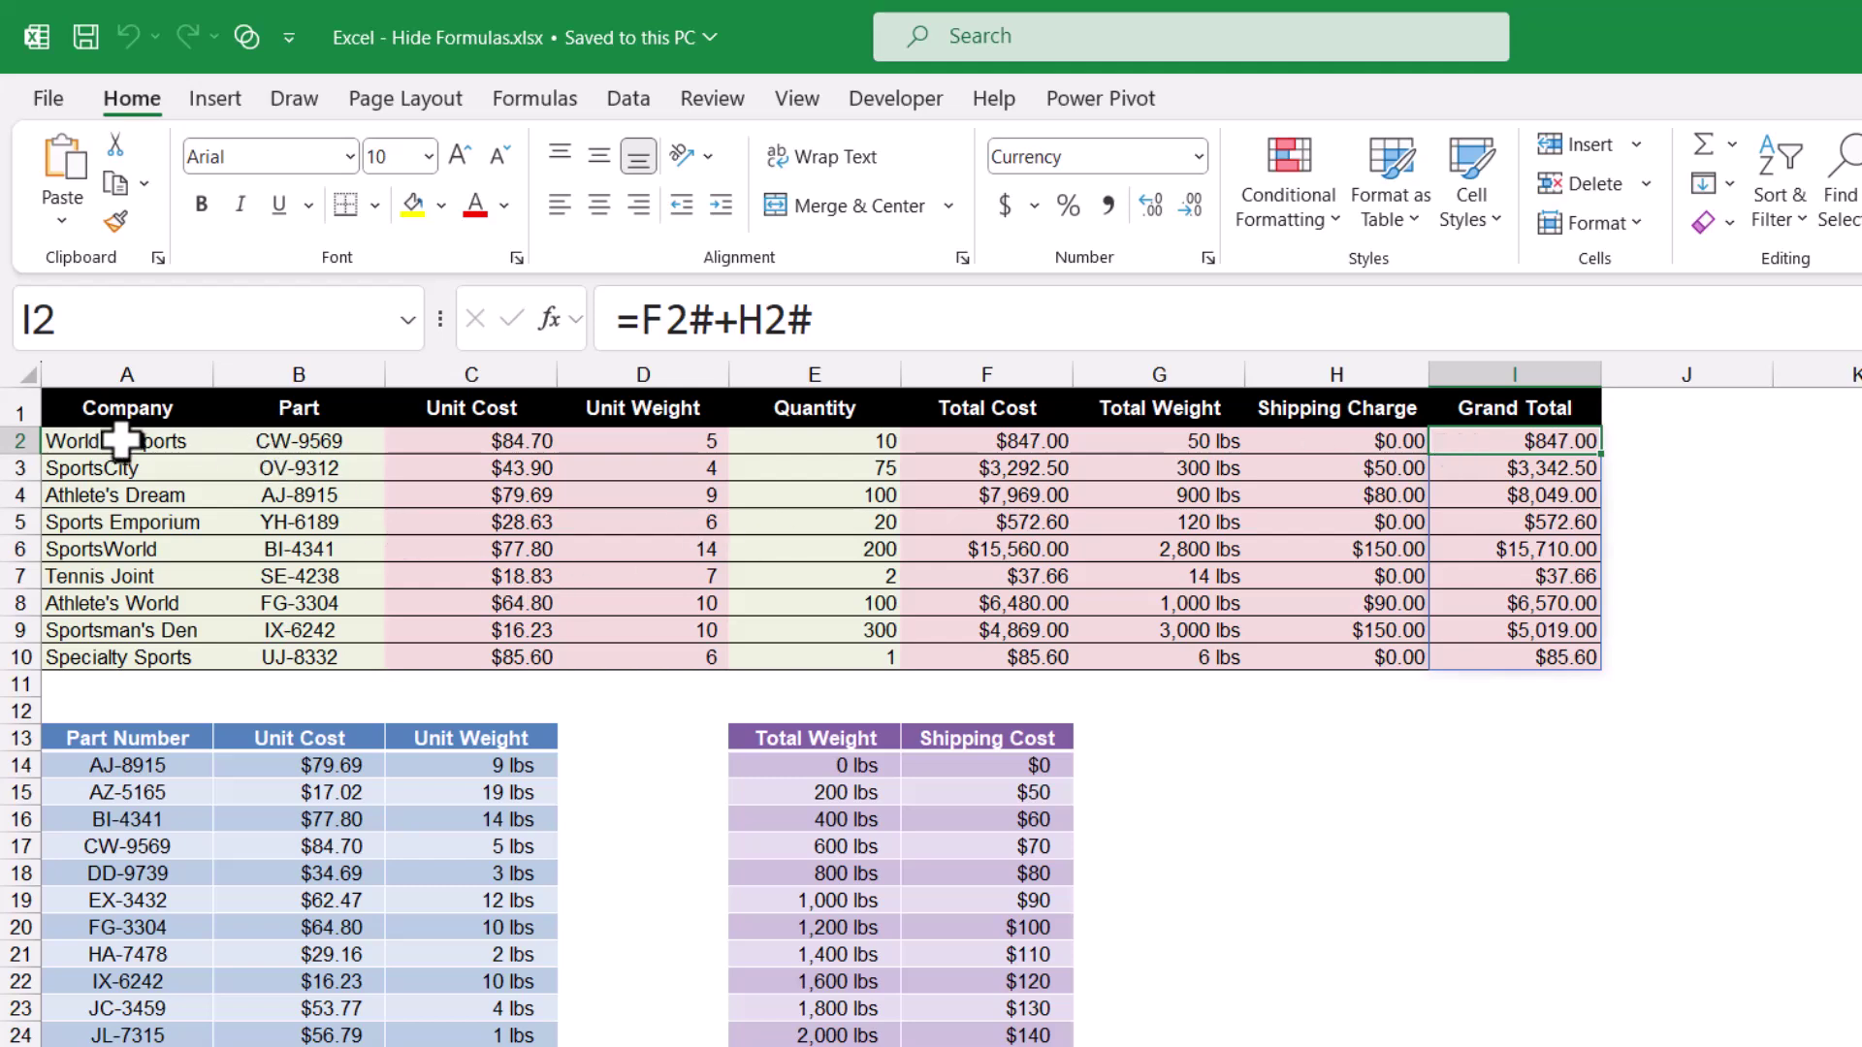
Clear the Locked protection setting for input cells A2:B10 and E2:E10
left_click_drag(126, 442, 291, 659)
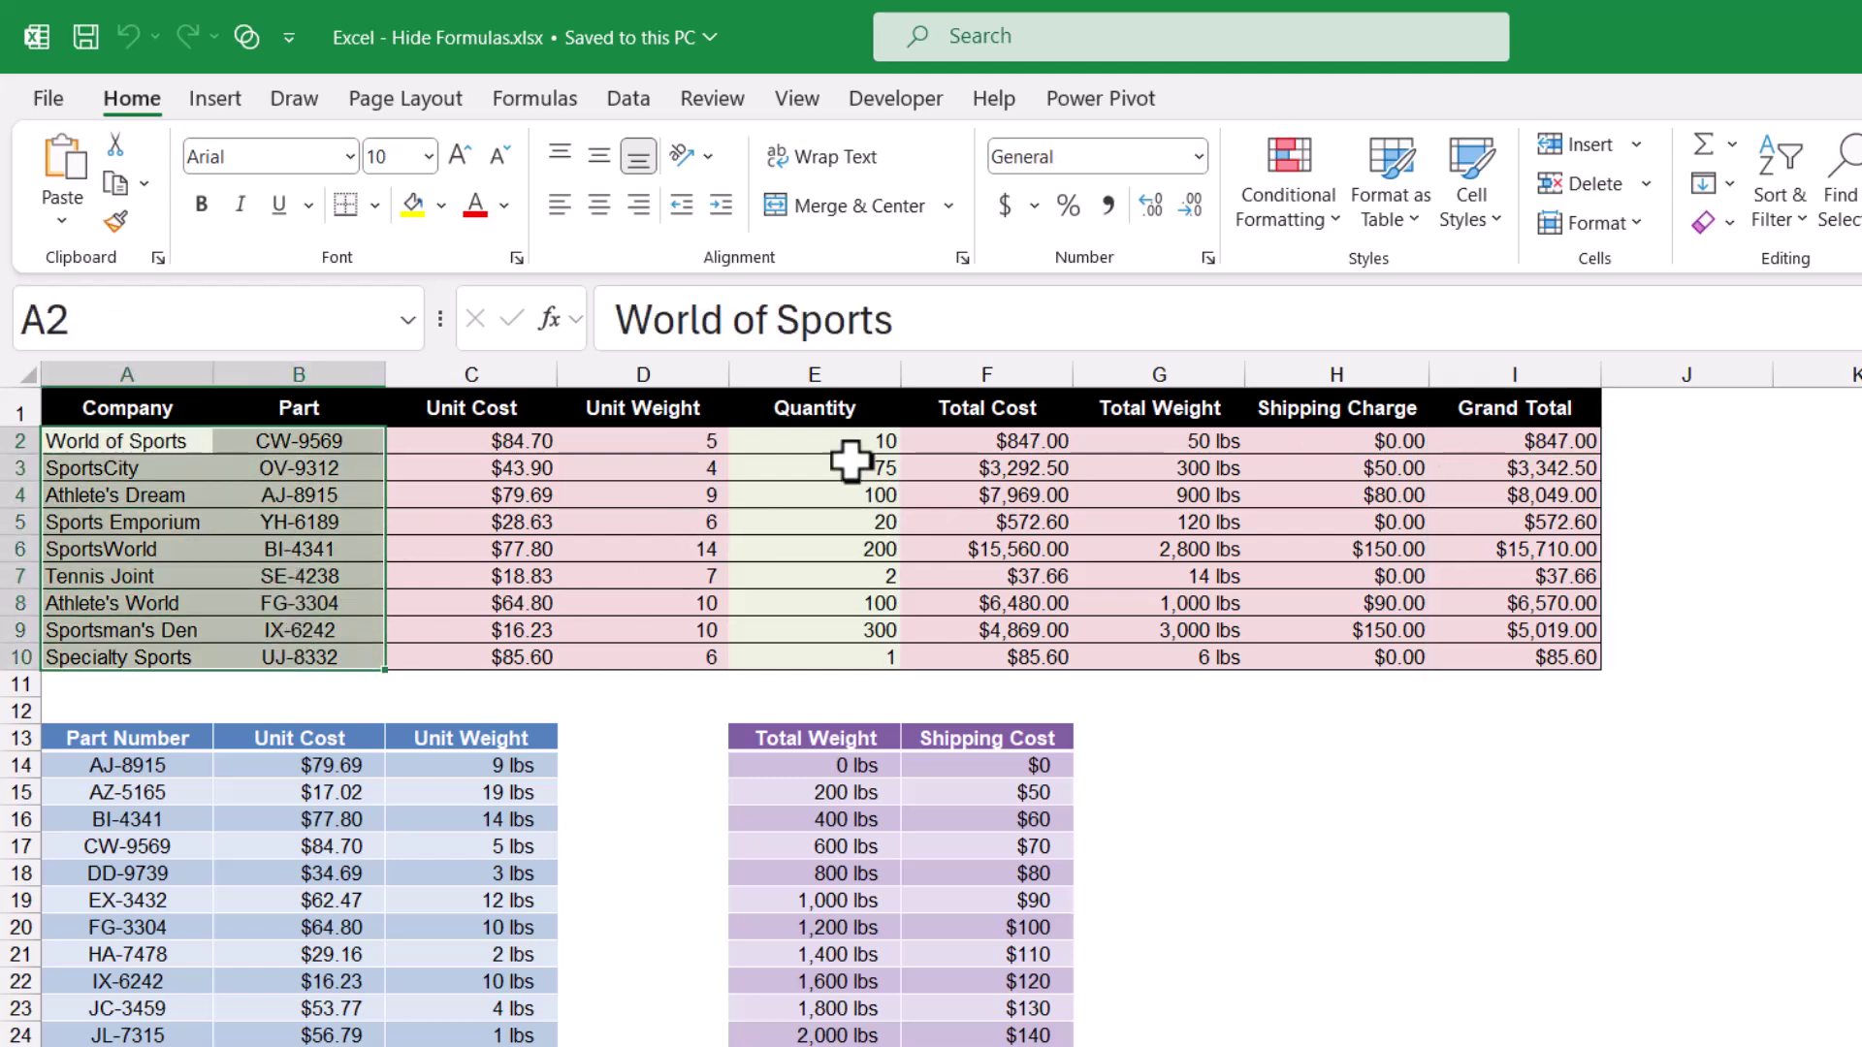
left_click_drag(853, 442, 818, 524)
right_click(811, 306)
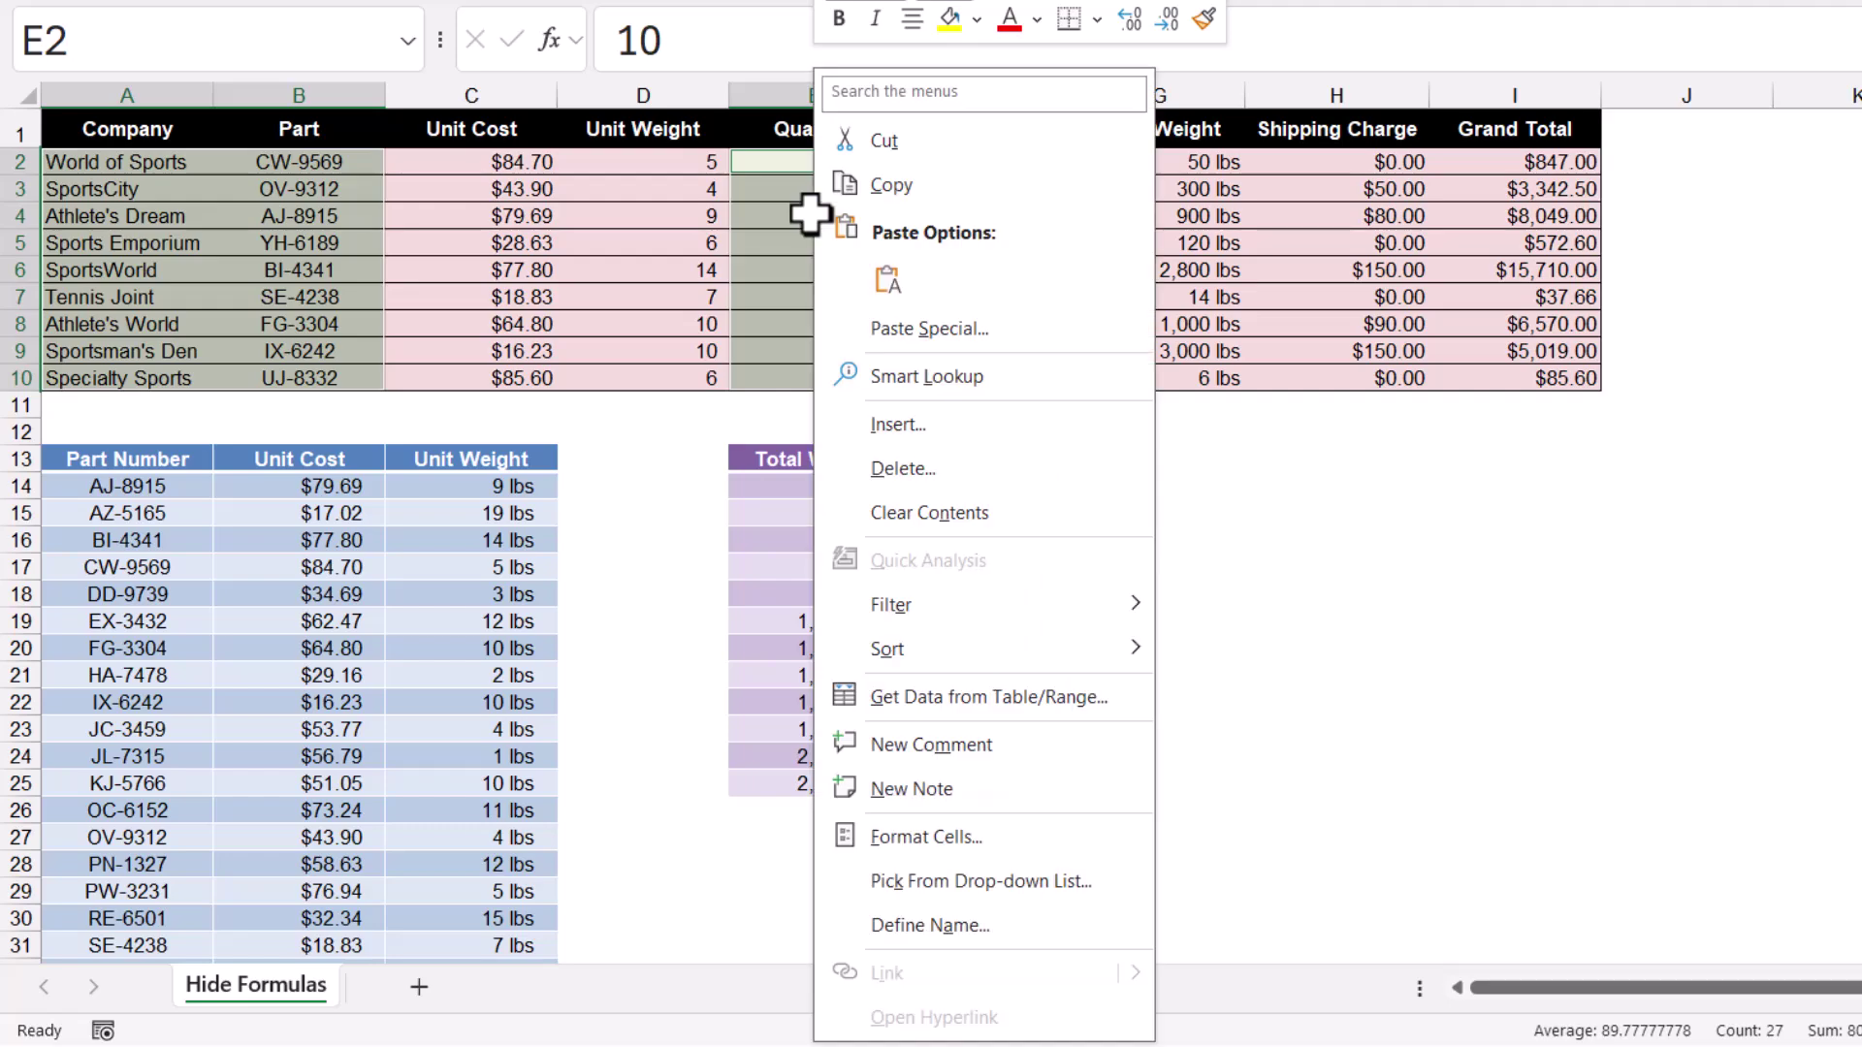
left_click(904, 833)
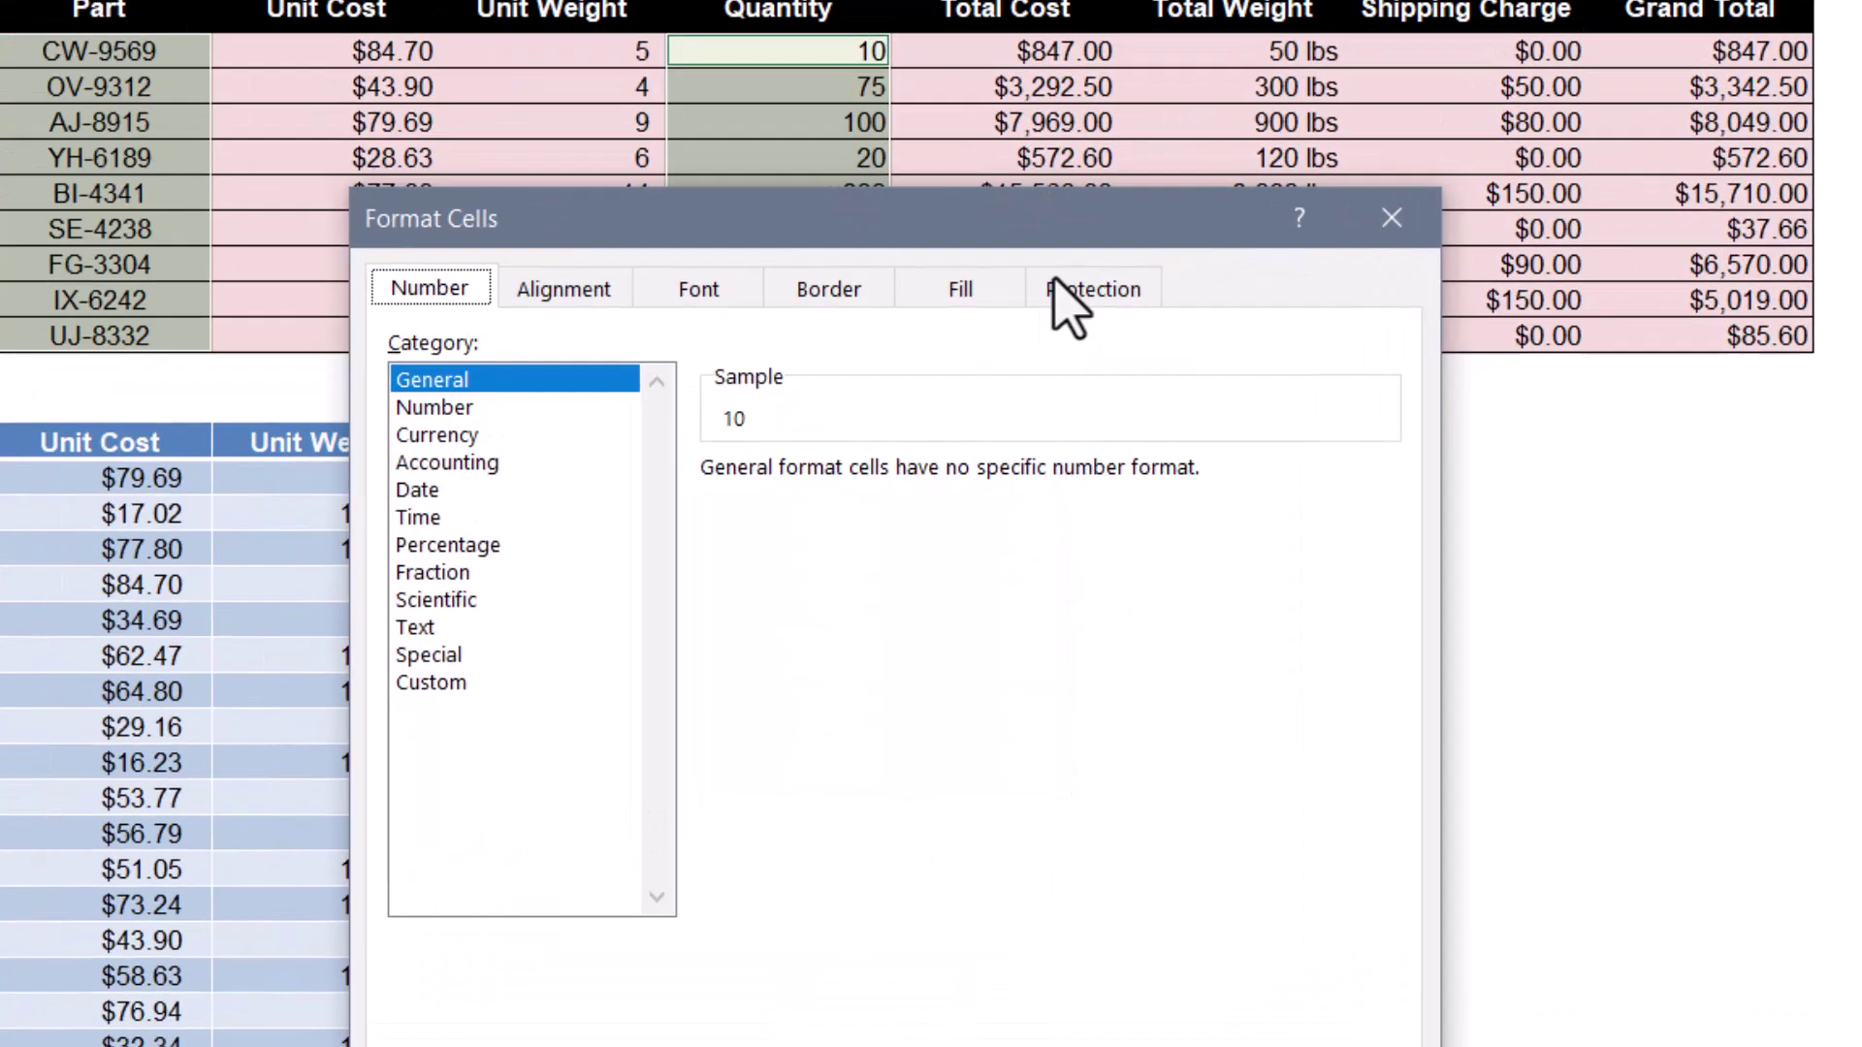
left_click(1058, 342)
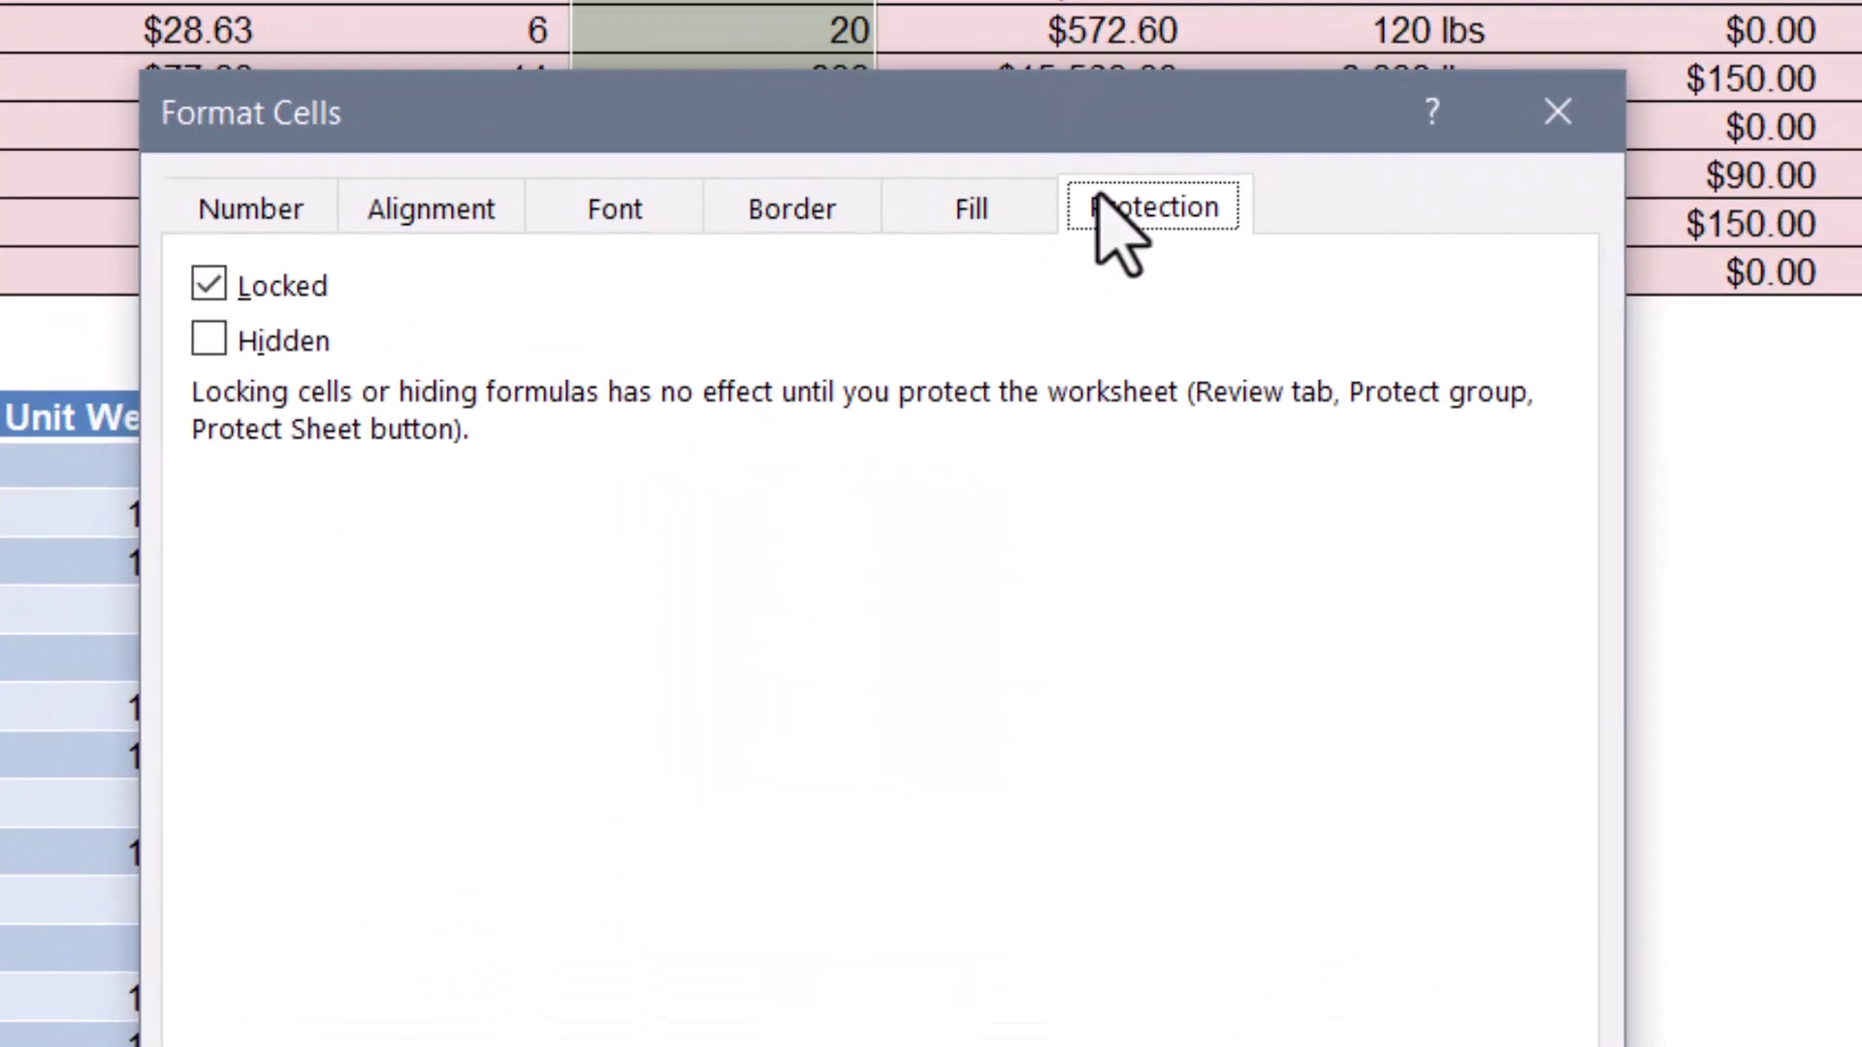
left_click(209, 284)
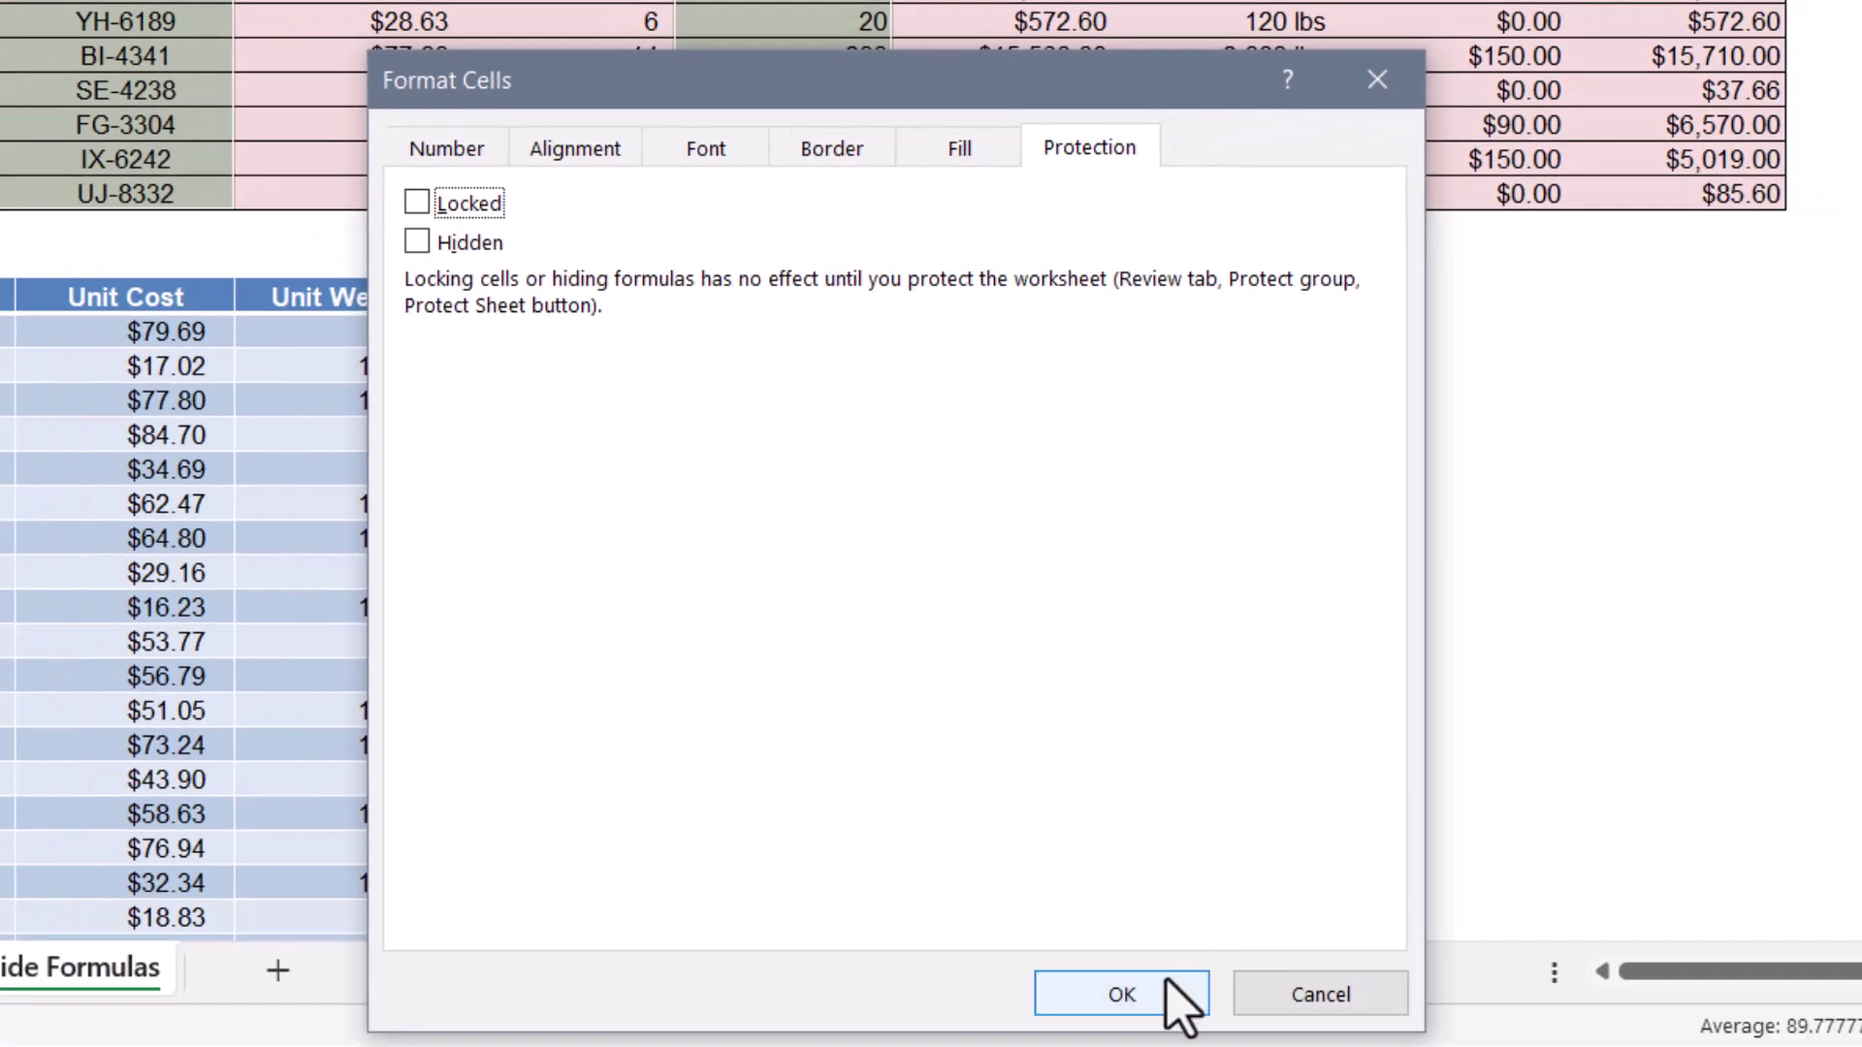
left_click(1168, 984)
Protect the worksheet using the default Protect Sheet settings
left_click(560, 78)
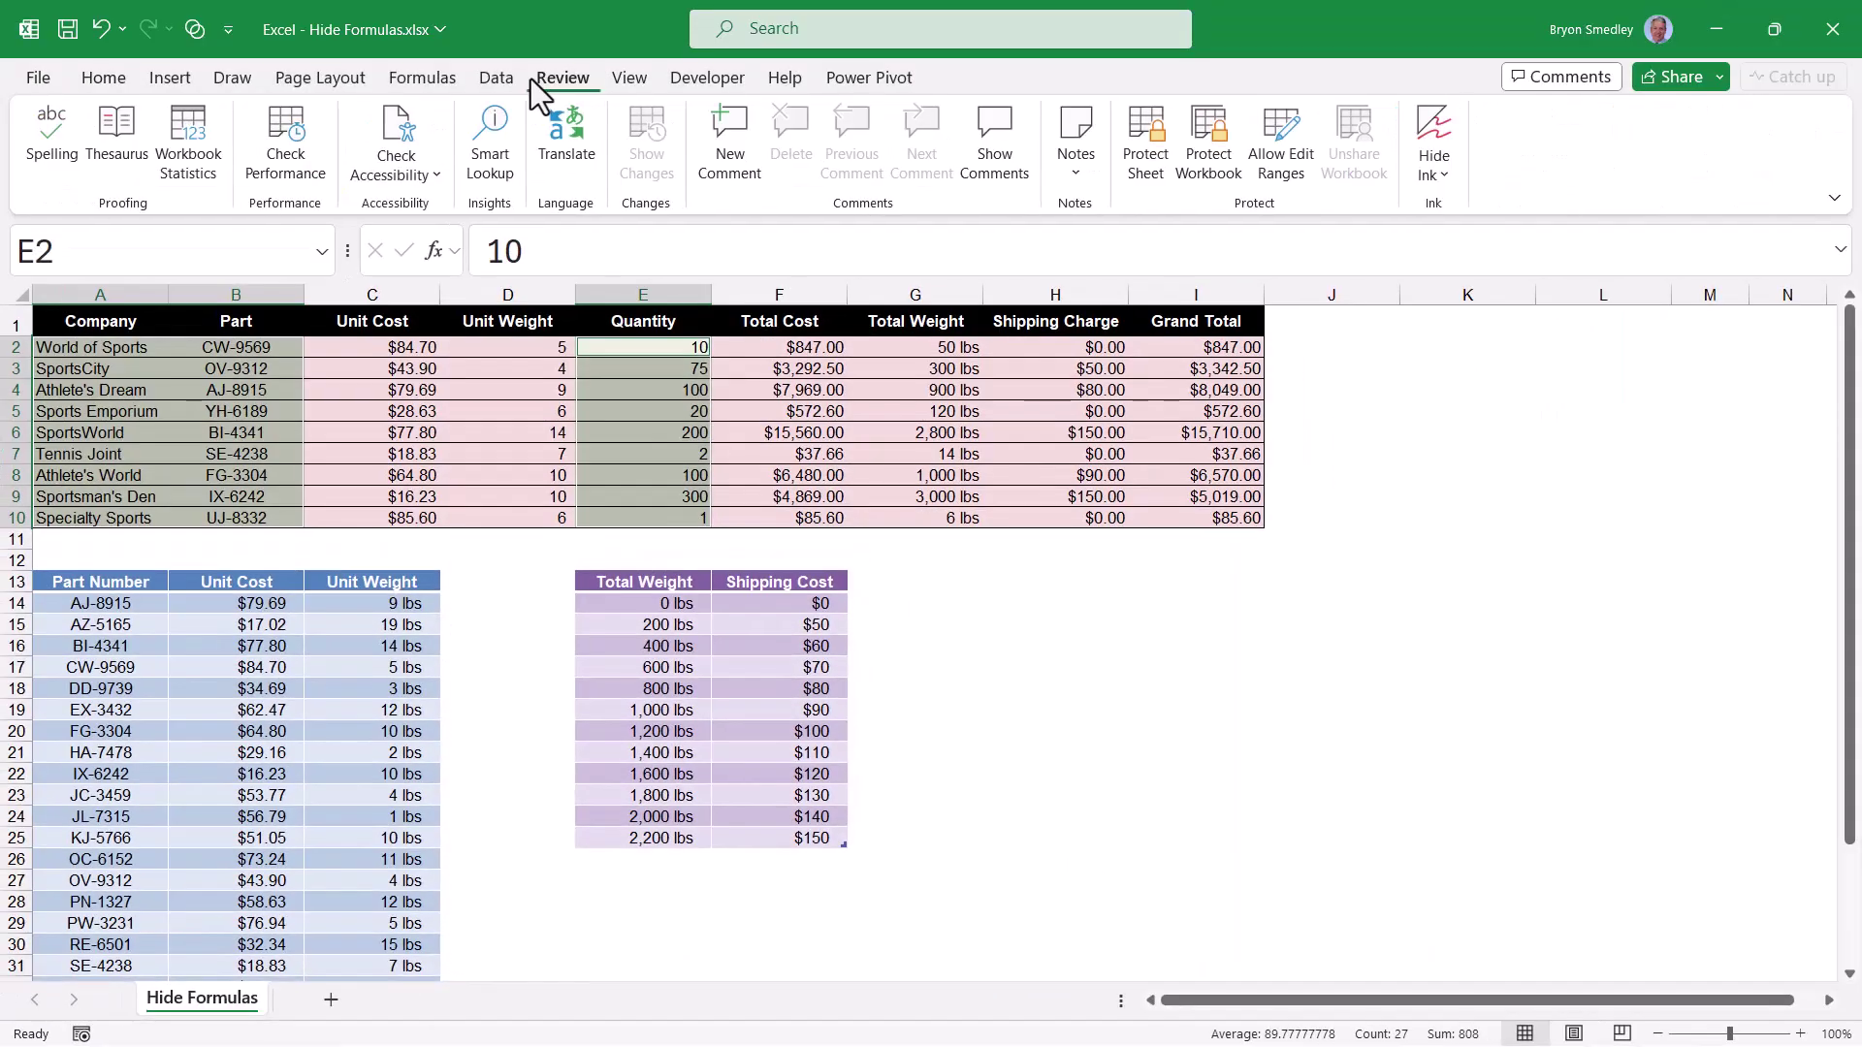
left_click(1144, 136)
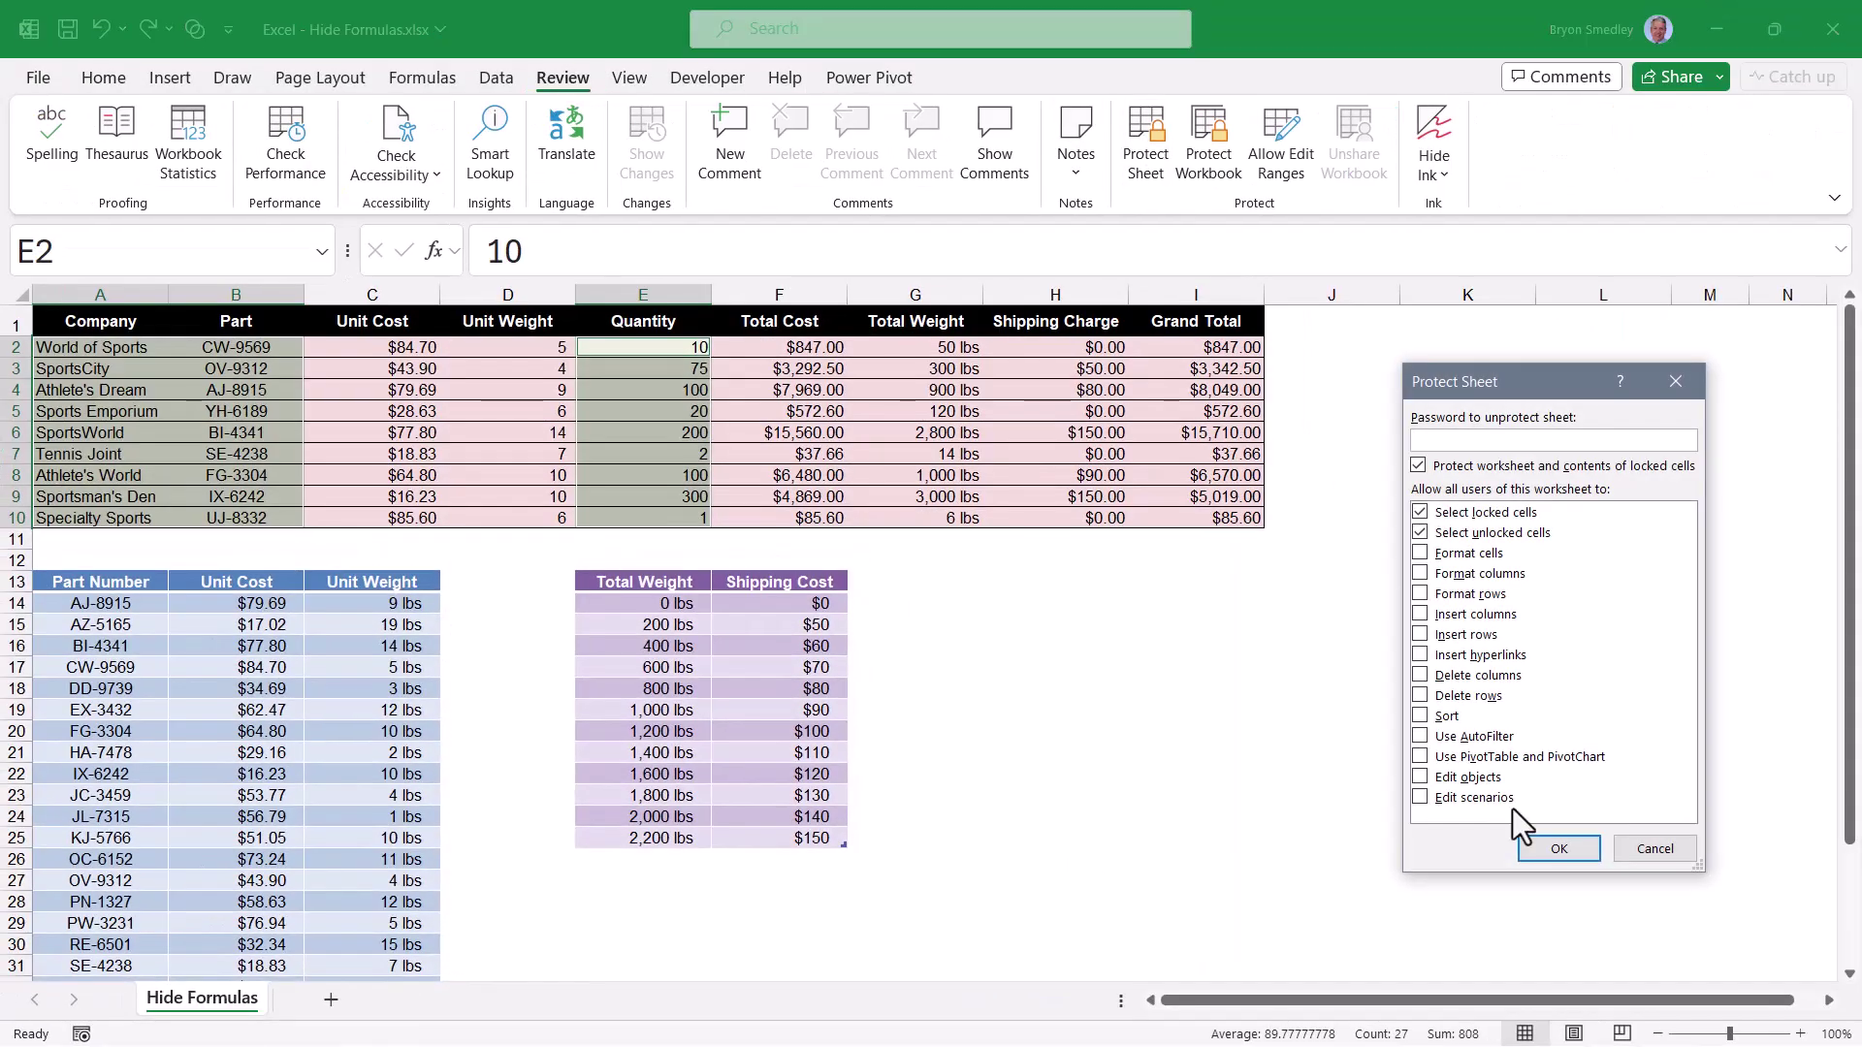
left_click(1559, 849)
Test editing: typing in input cell A5 works, while formula cell C5 raises a protection warning
left_click(150, 410)
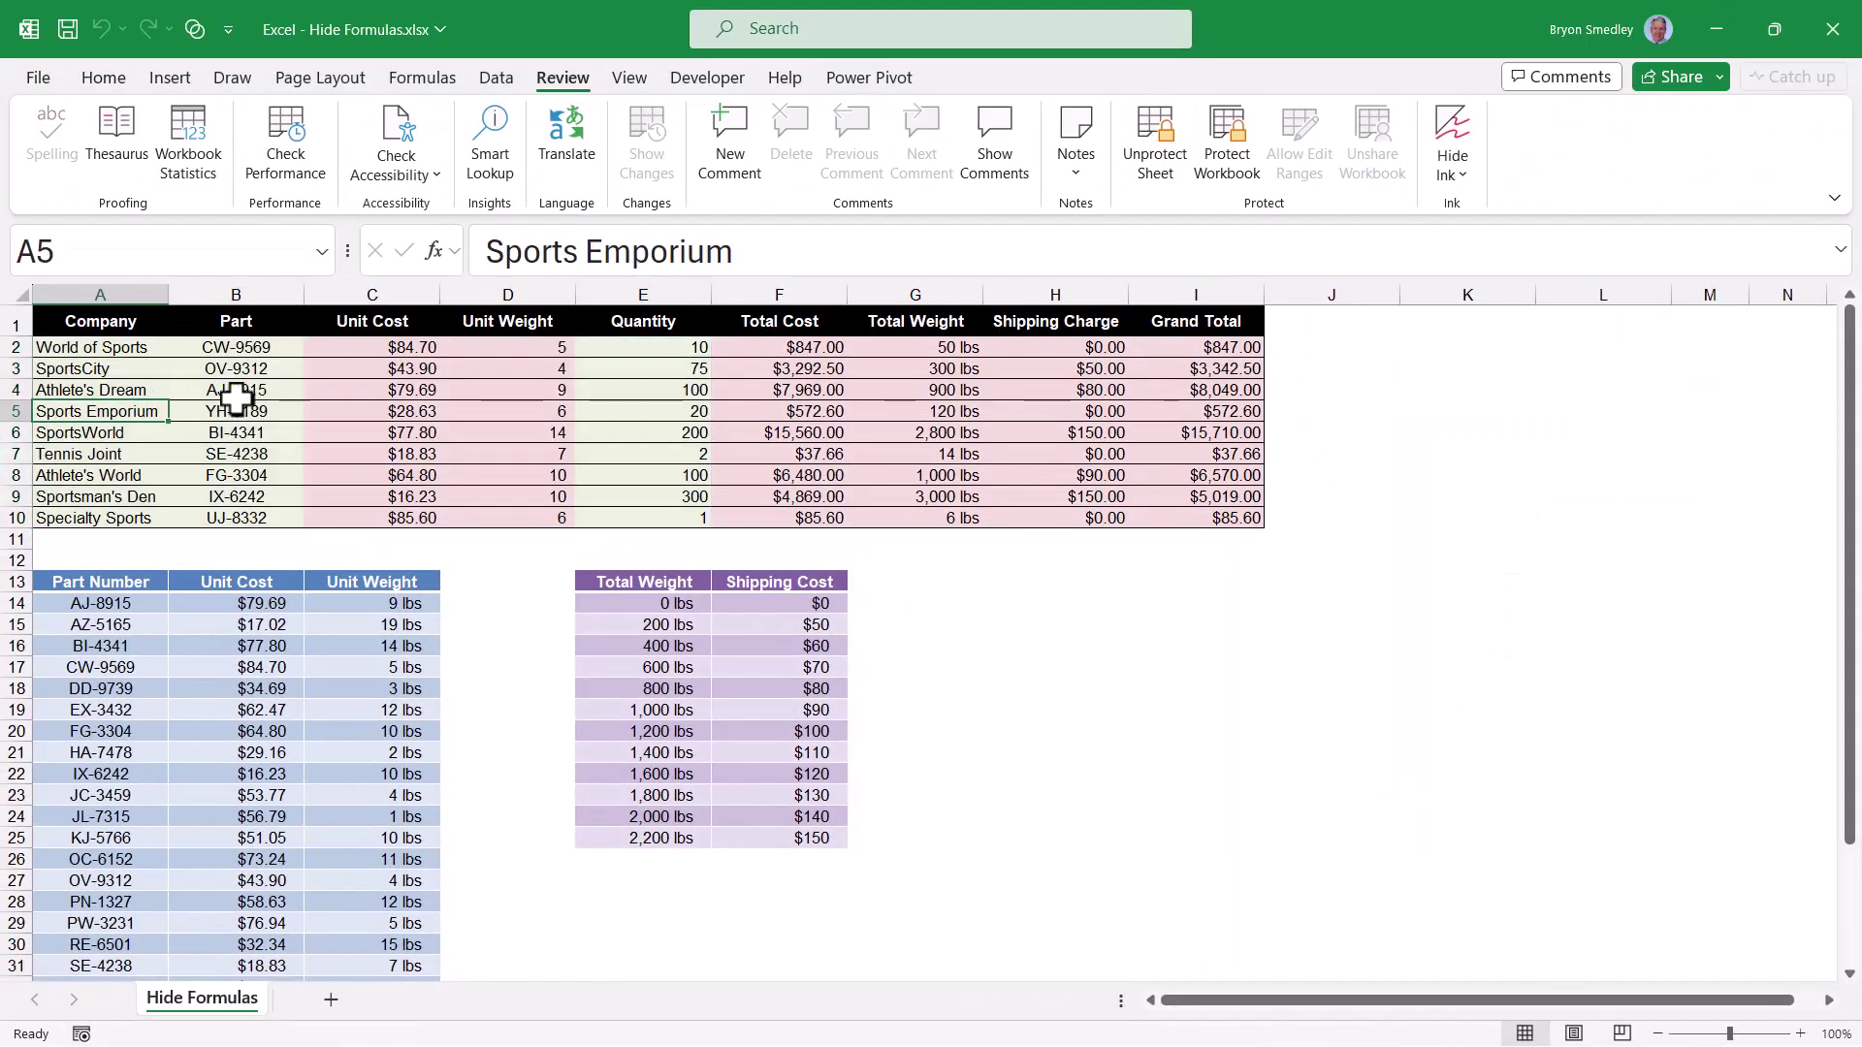
type("dfthdfth")
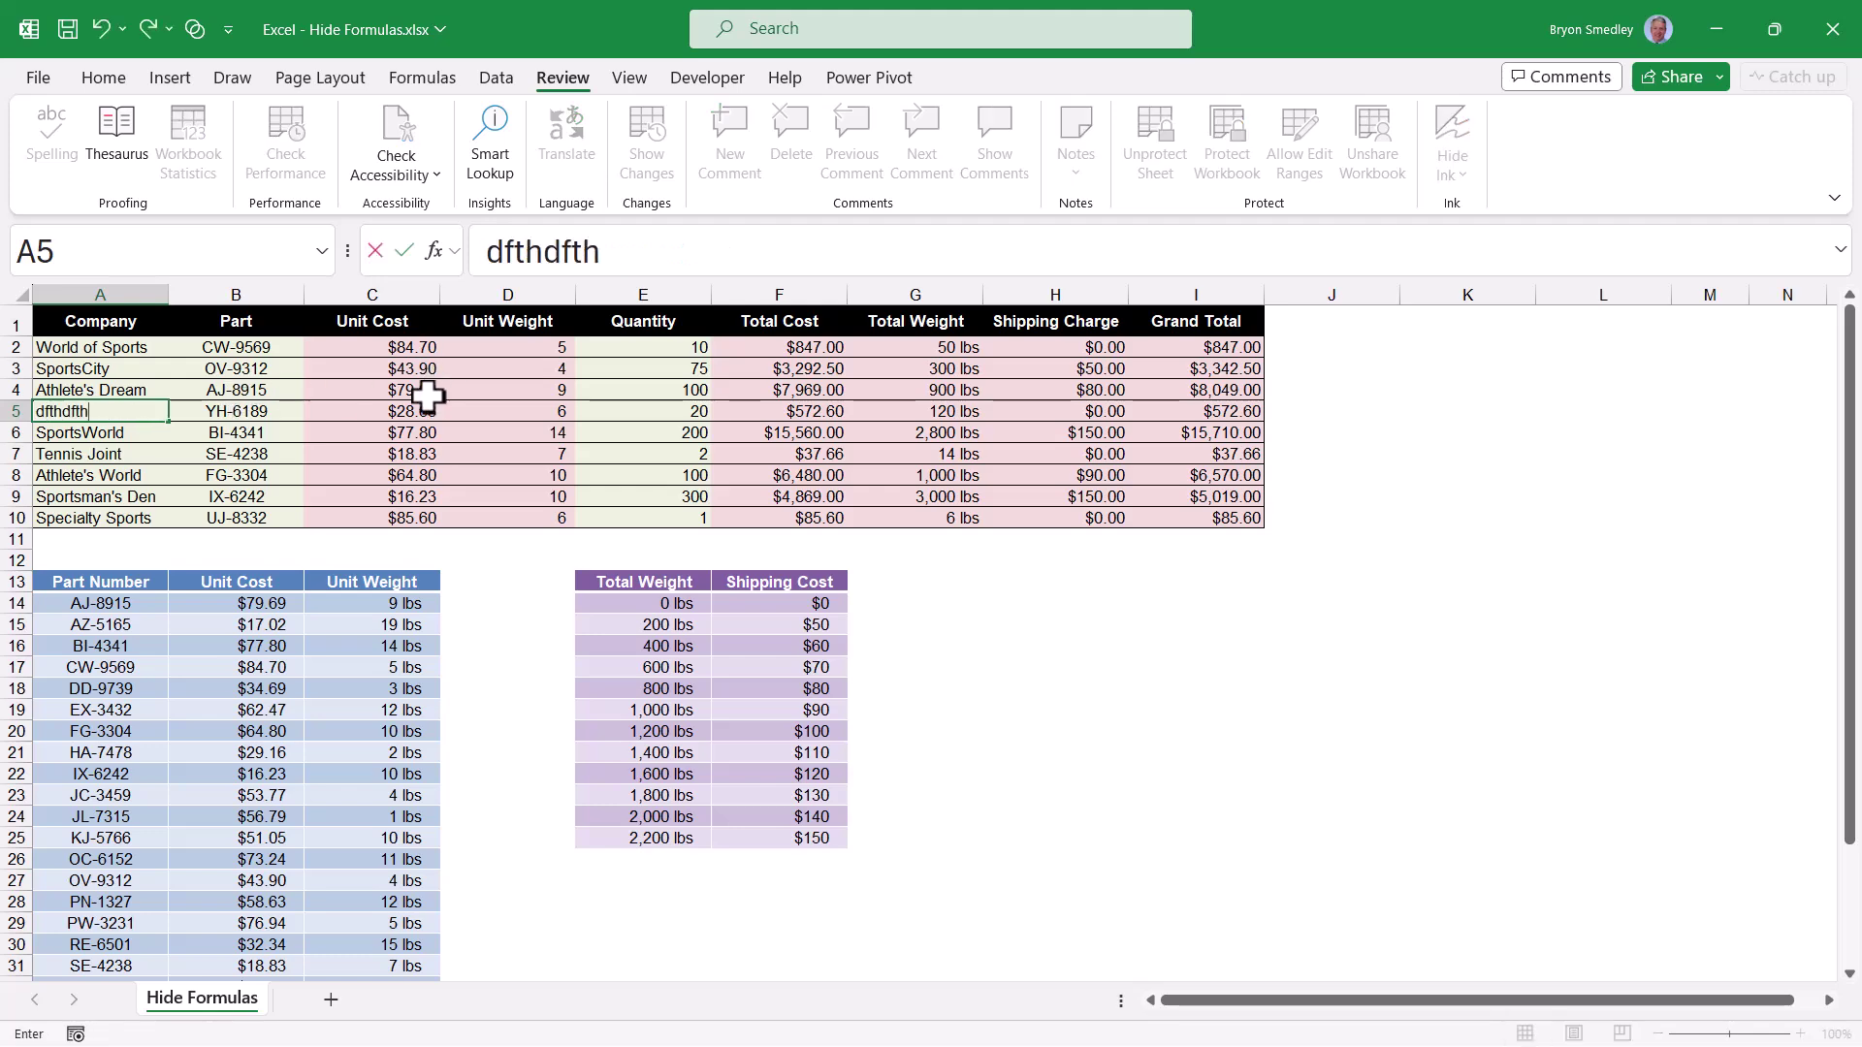
key("Escape")
left_click(403, 413)
type("d")
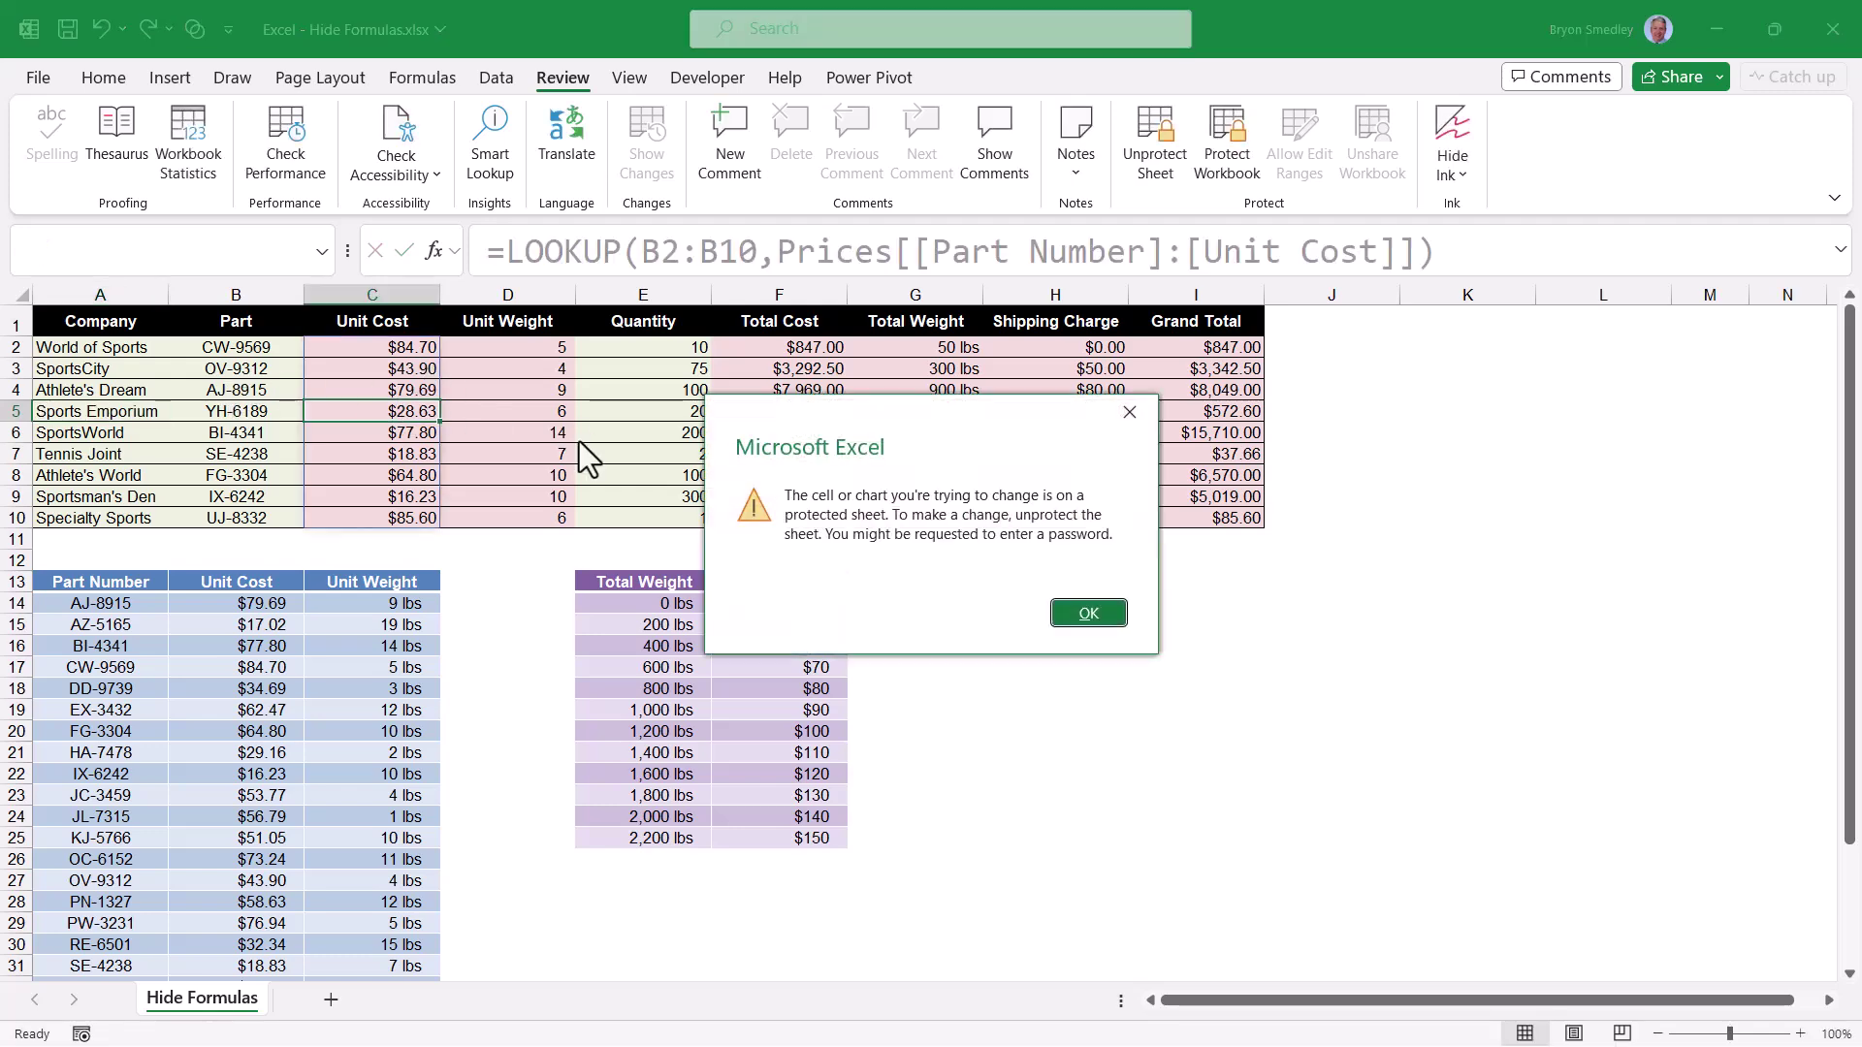
key("Return")
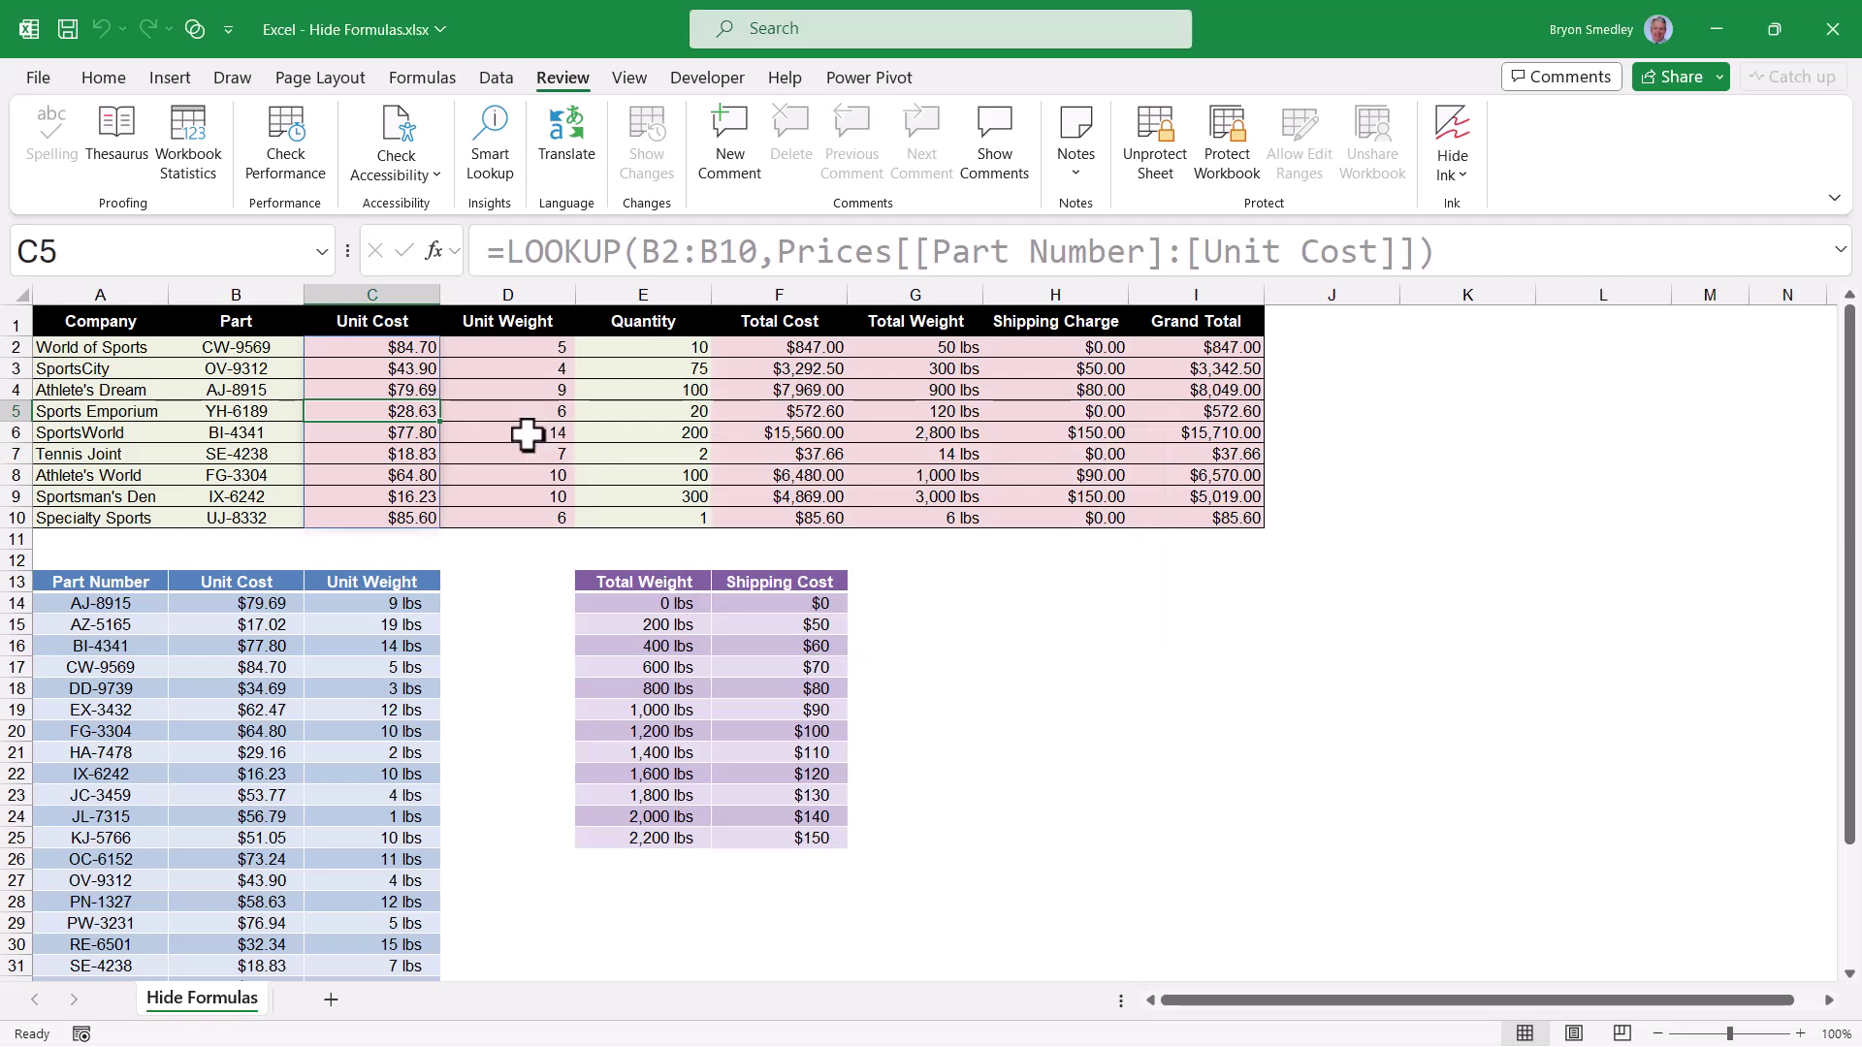
left_click(389, 350)
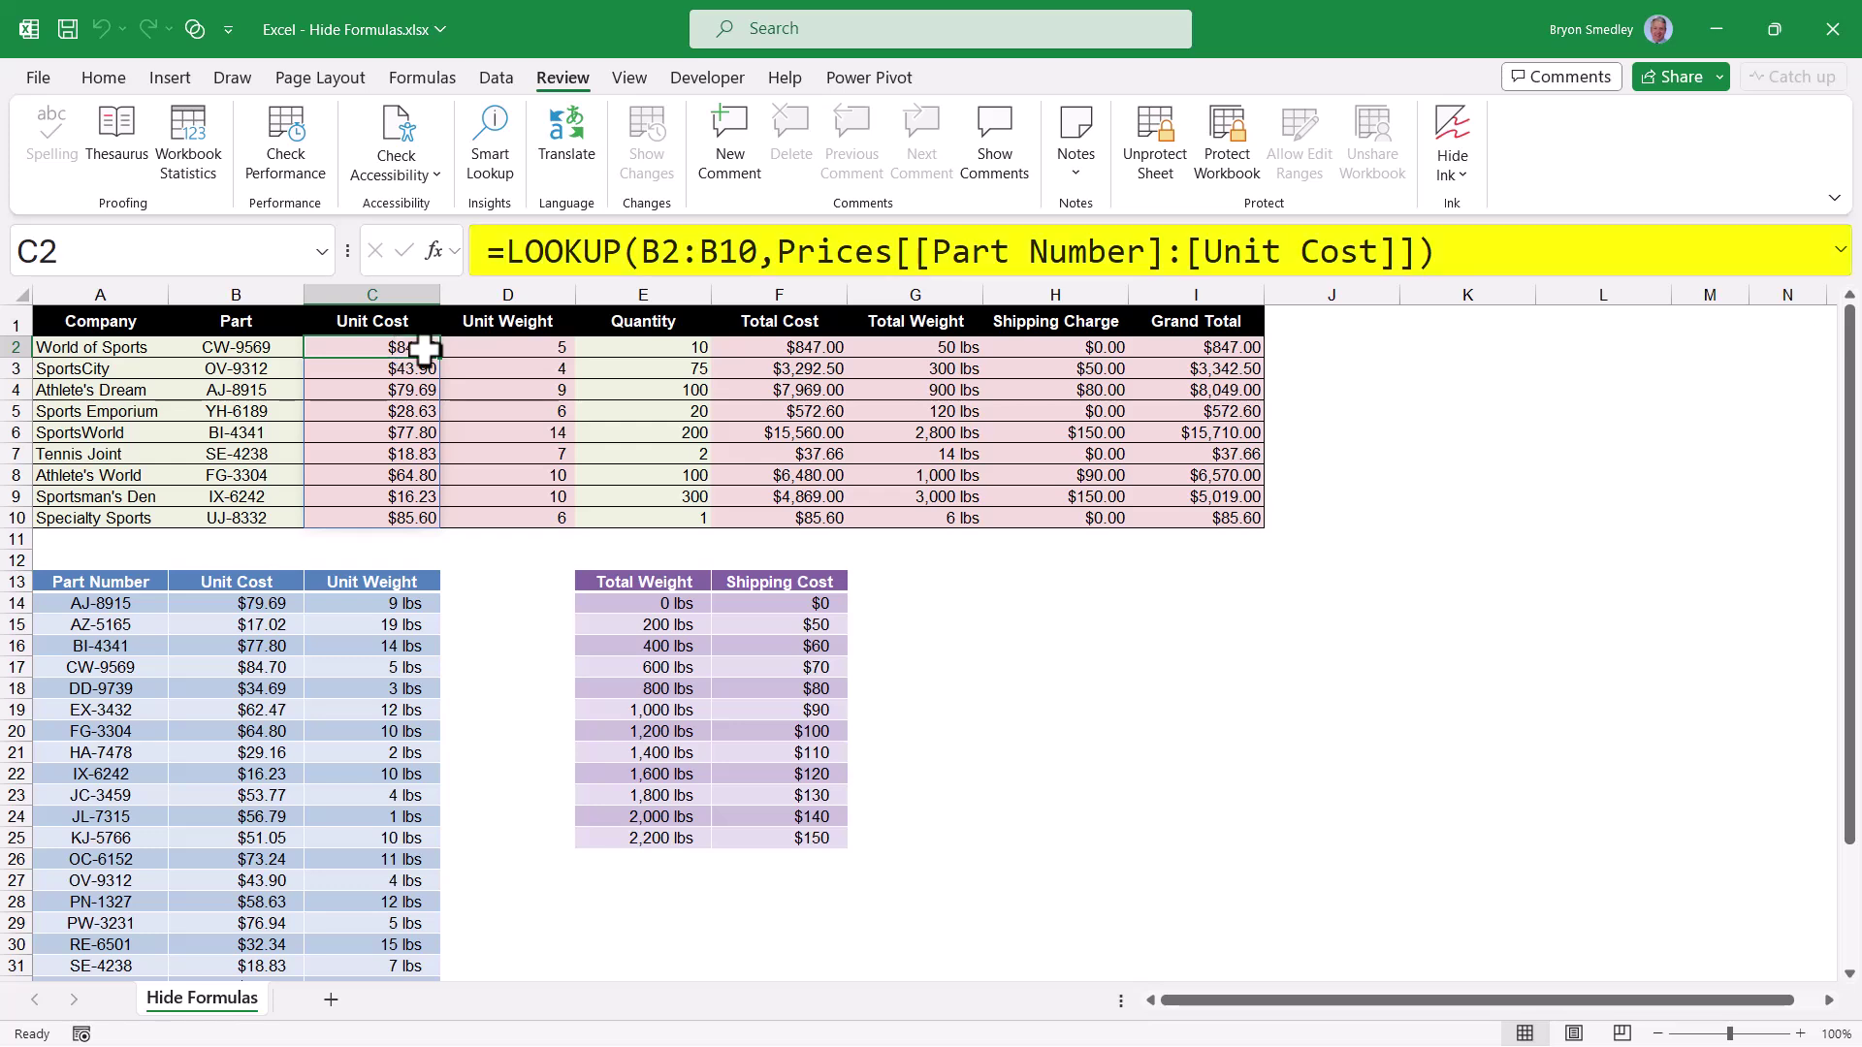
left_click(633, 347)
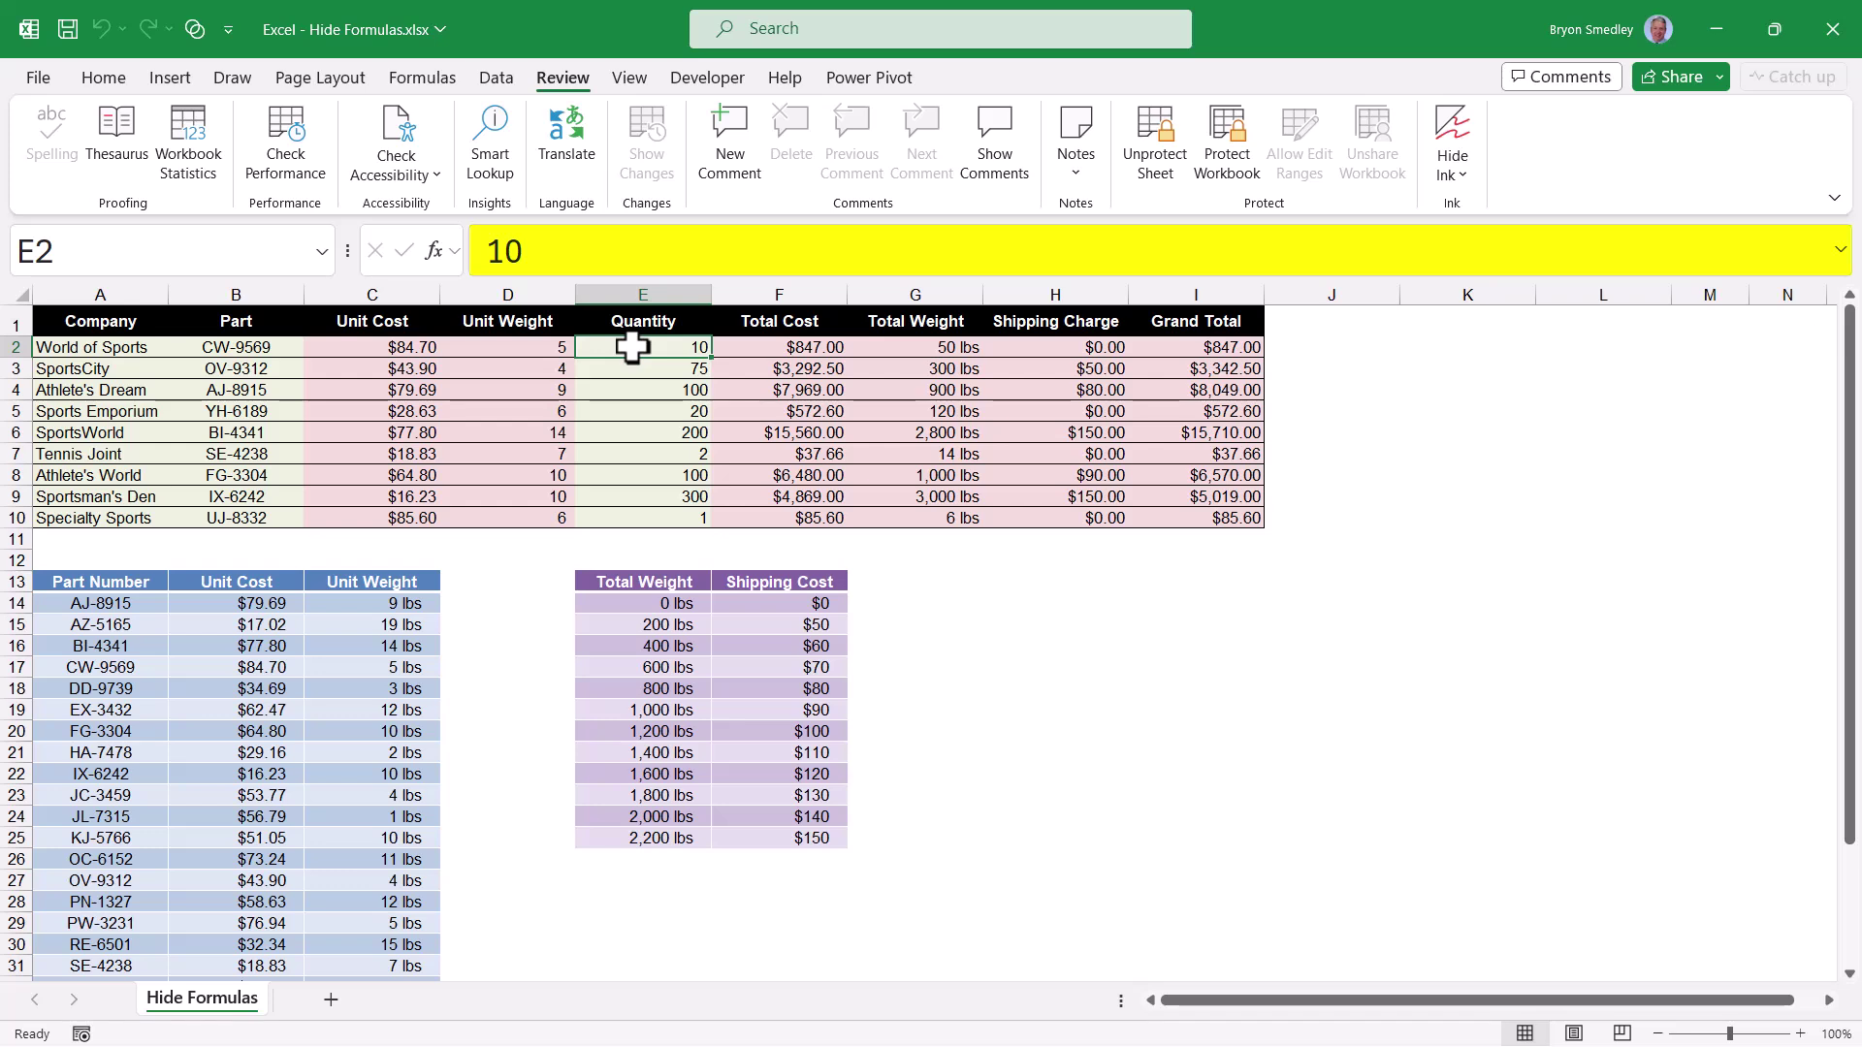
left_click(776, 349)
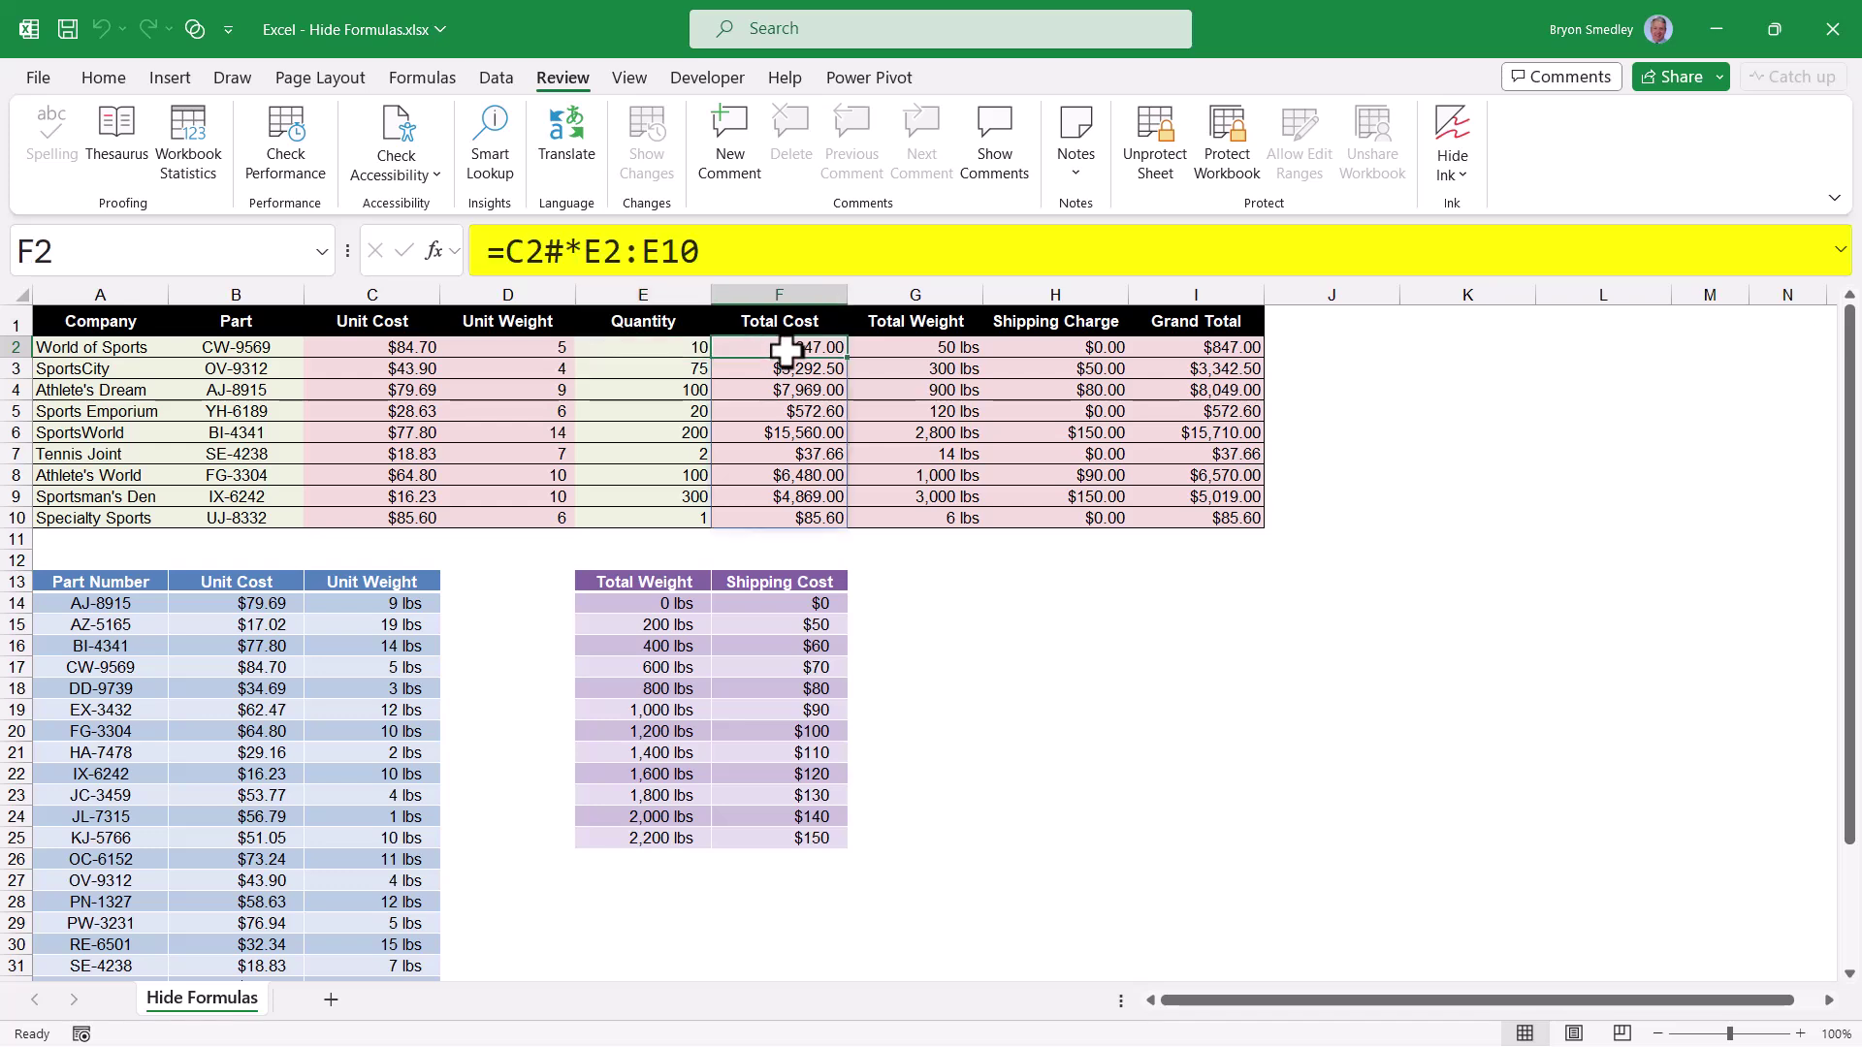
left_click(933, 349)
left_click(1010, 351)
left_click(1161, 354)
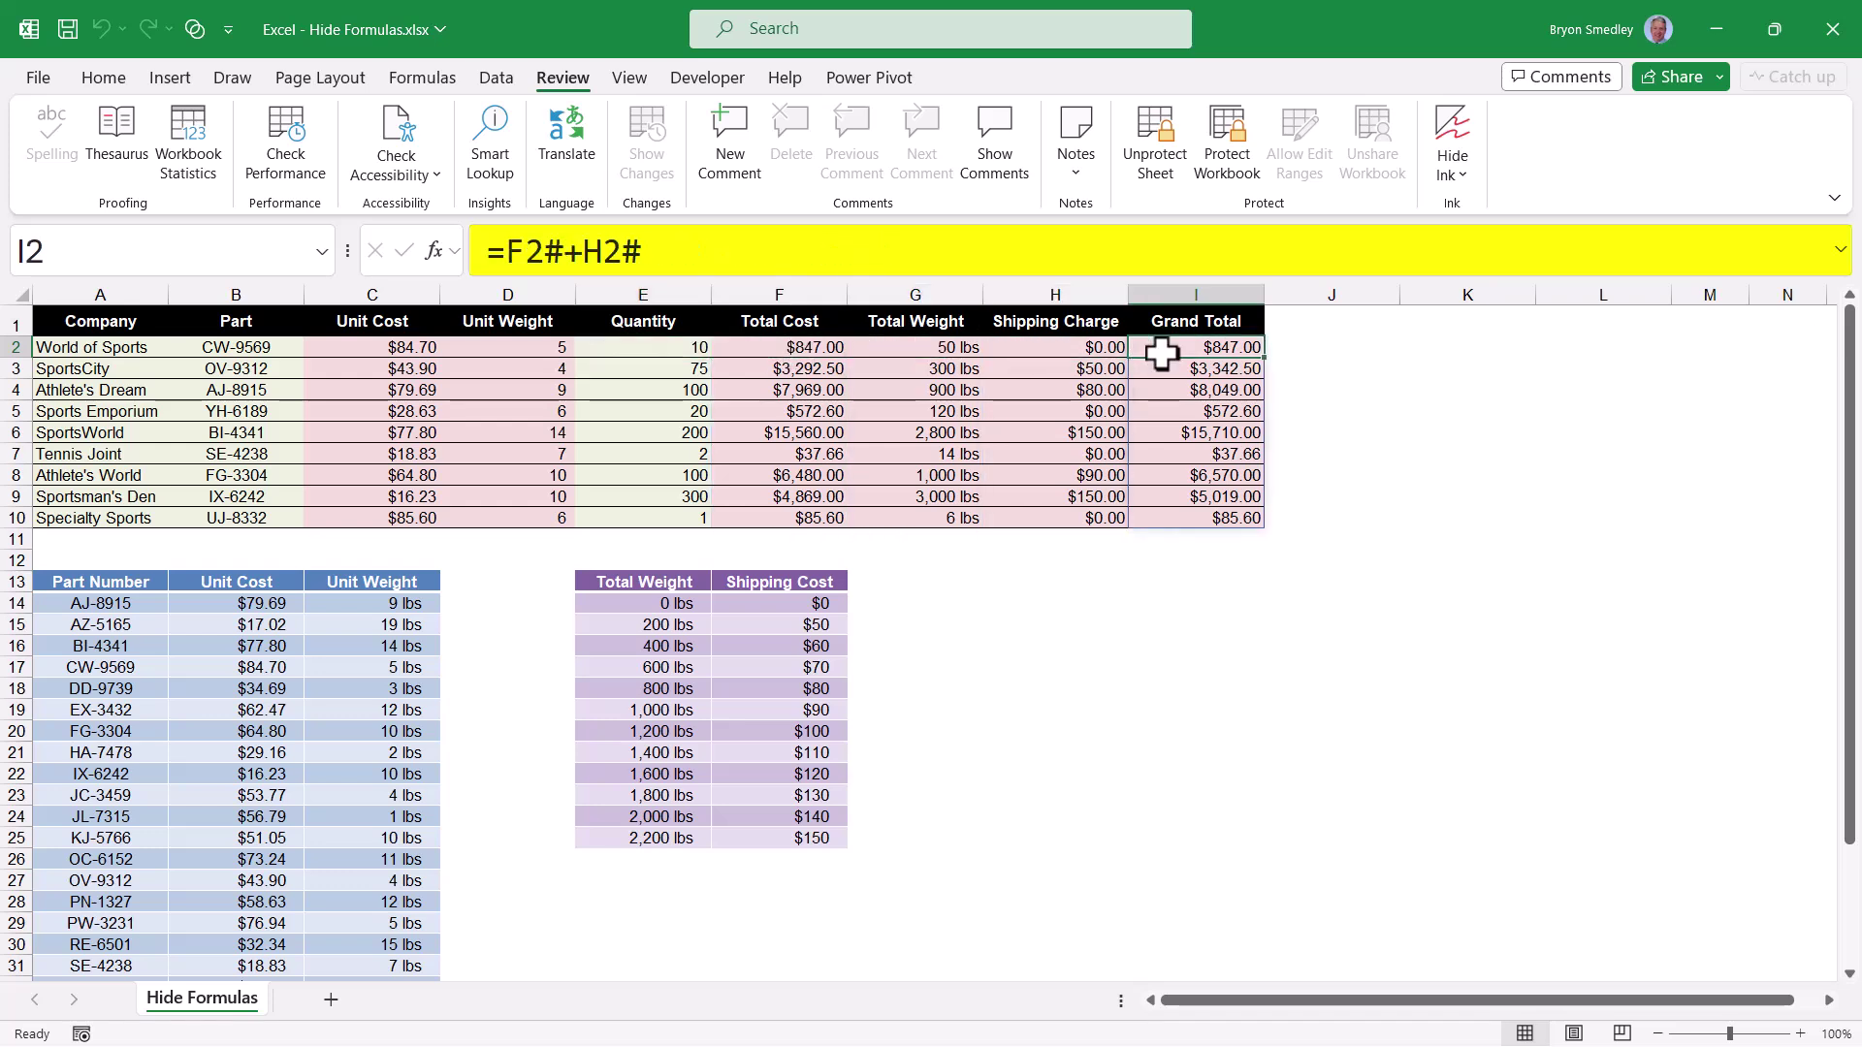
left_click(824, 349)
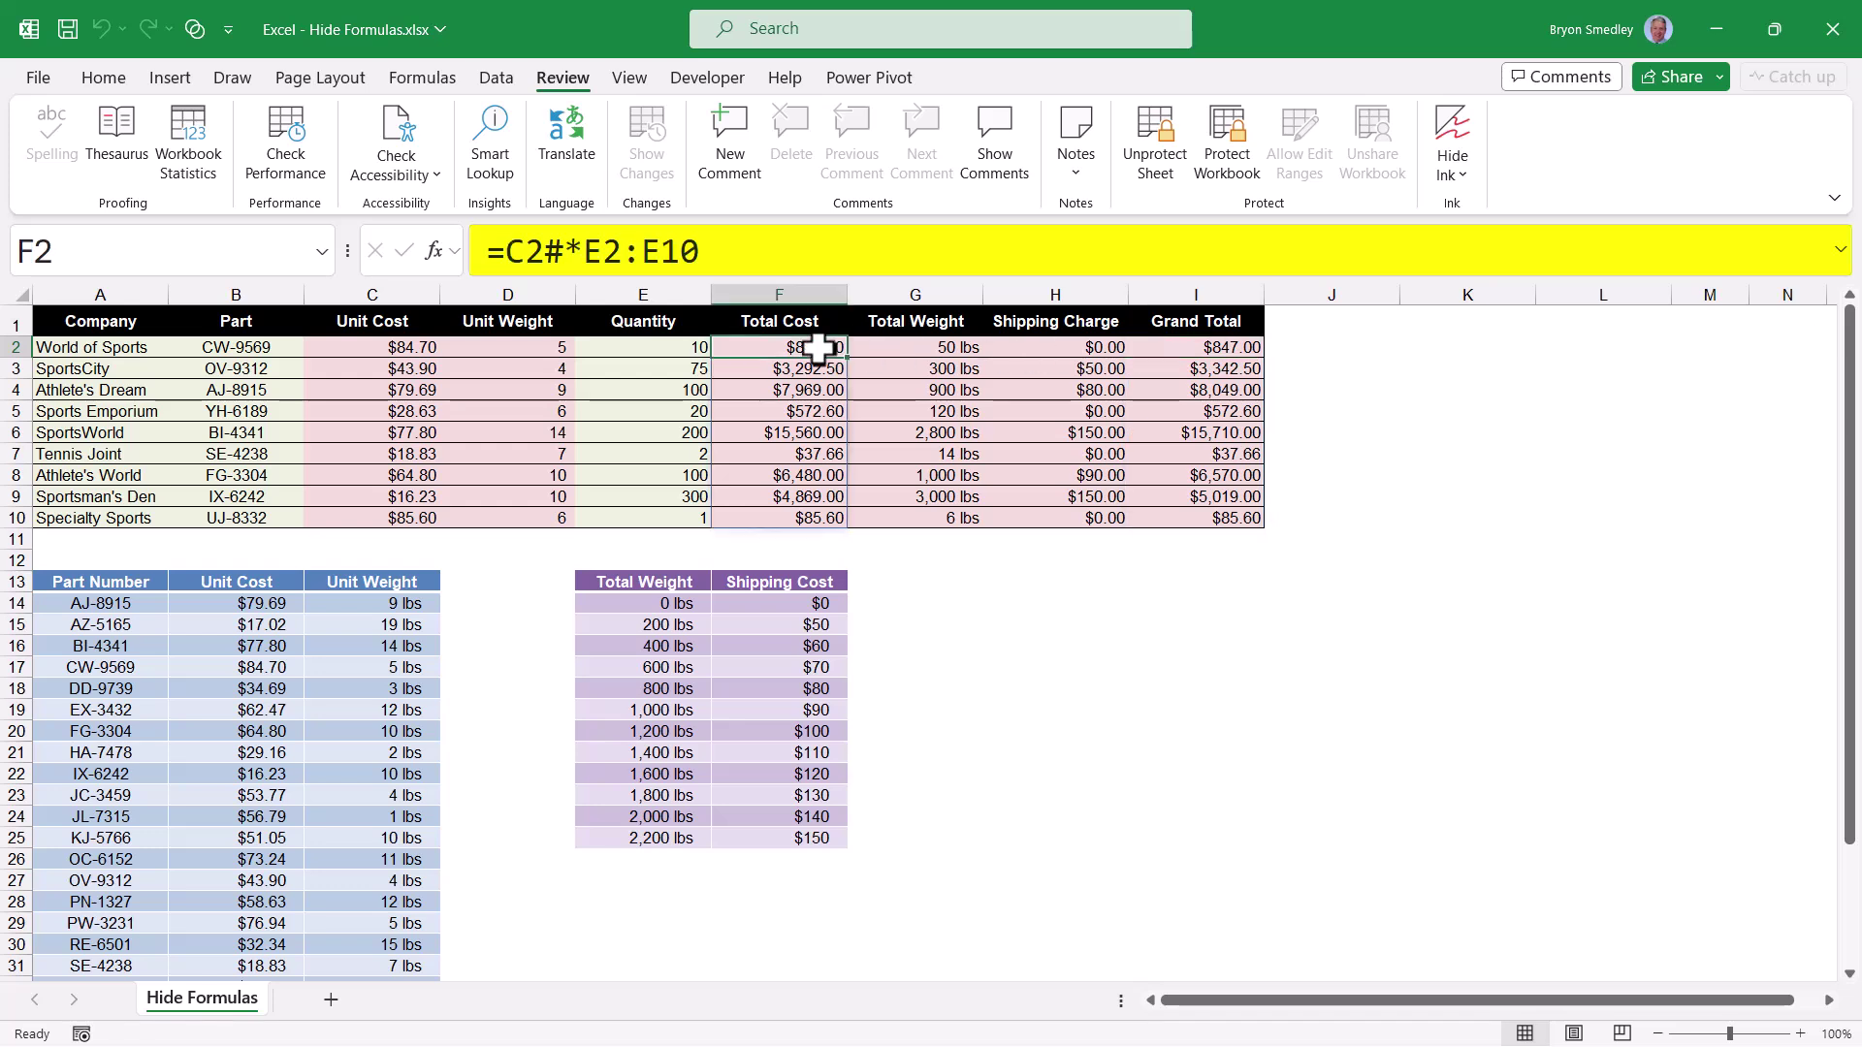
left_click(911, 346)
left_click(544, 349)
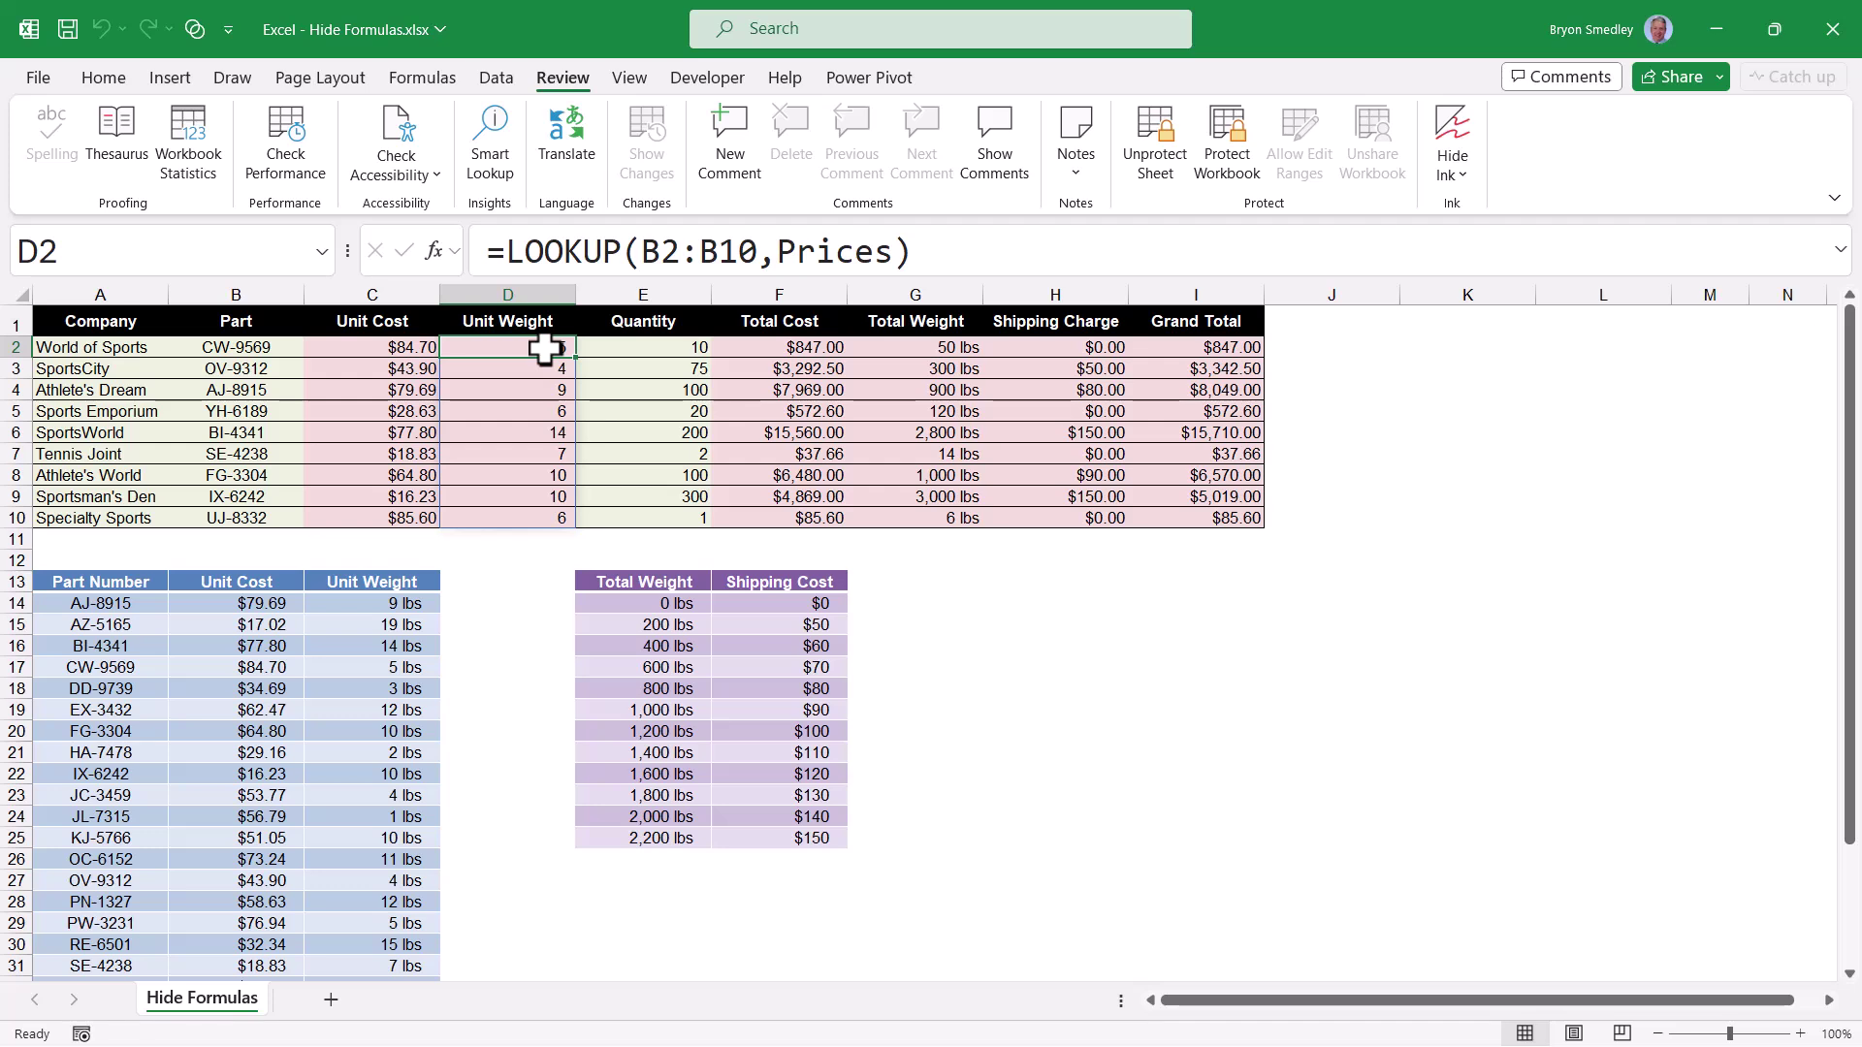
Unprotect the sheet and mark formula cells C2:D10 and F2:I10 as Hidden
left_click(1152, 170)
left_click_drag(398, 347, 483, 516)
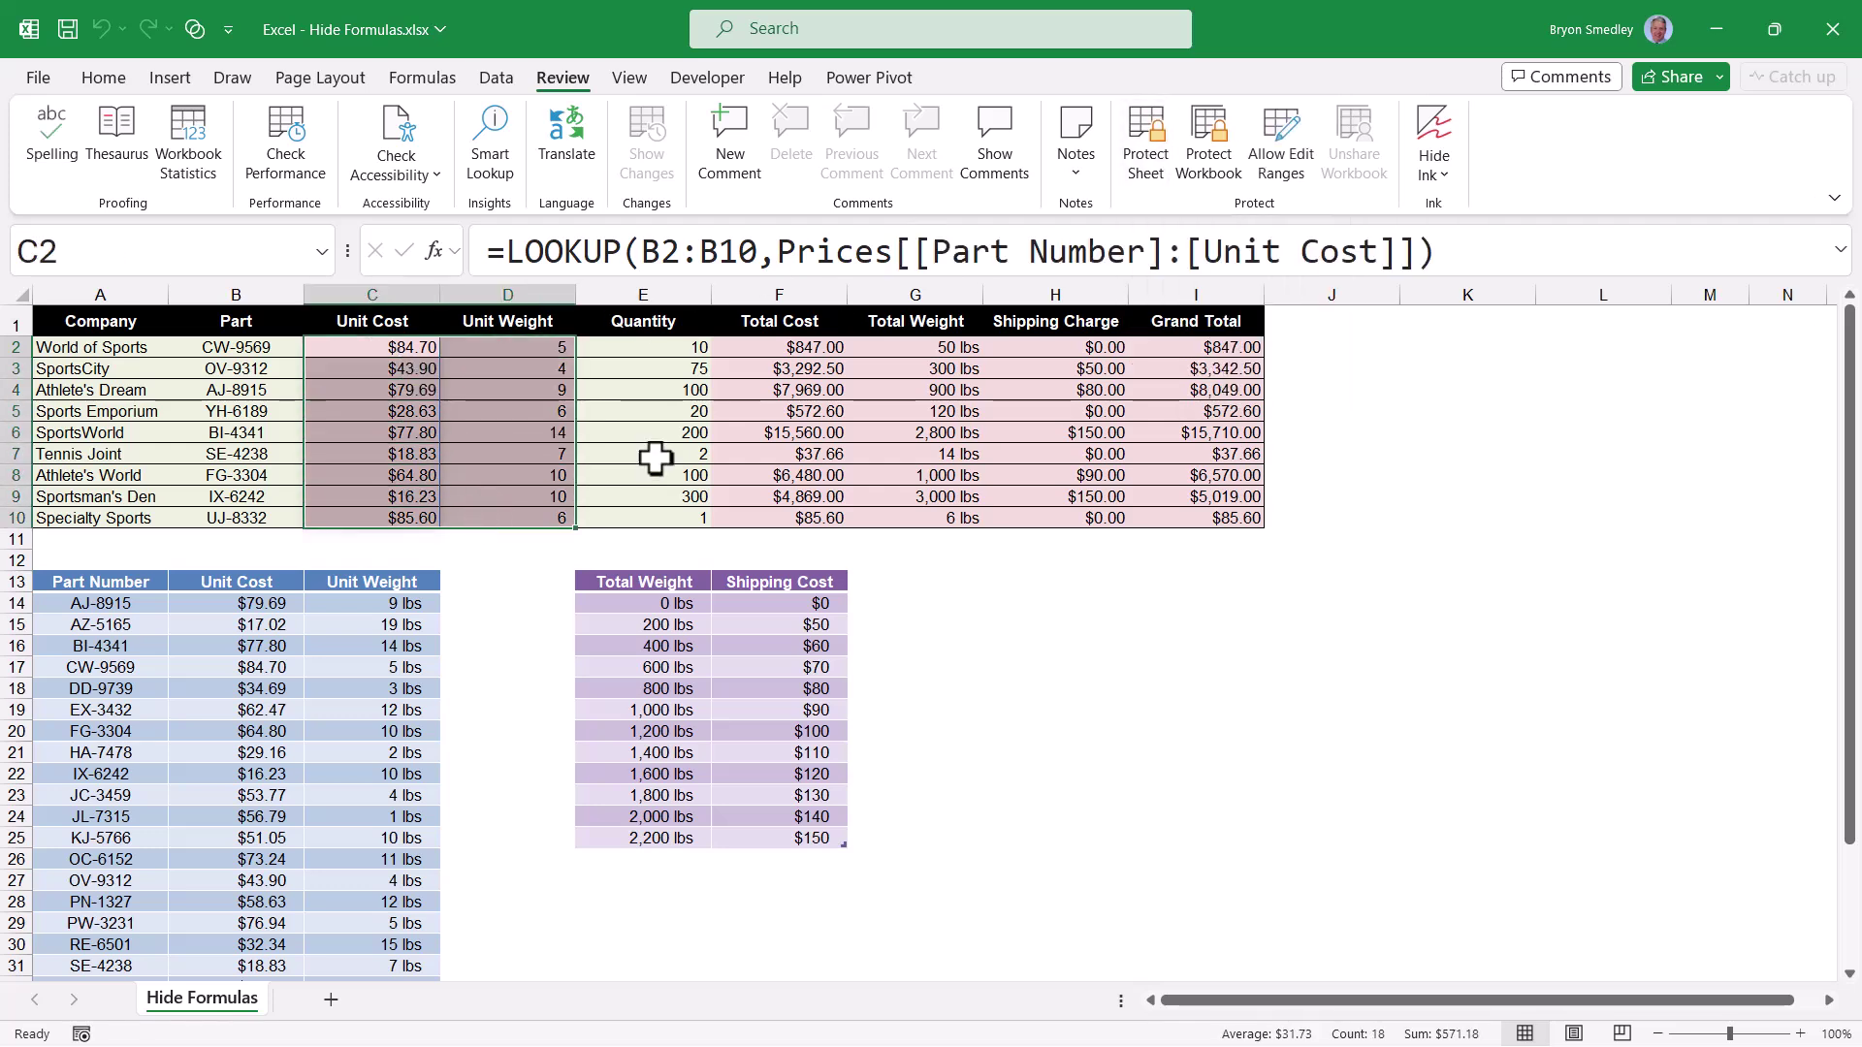
left_click_drag(740, 349, 1221, 524)
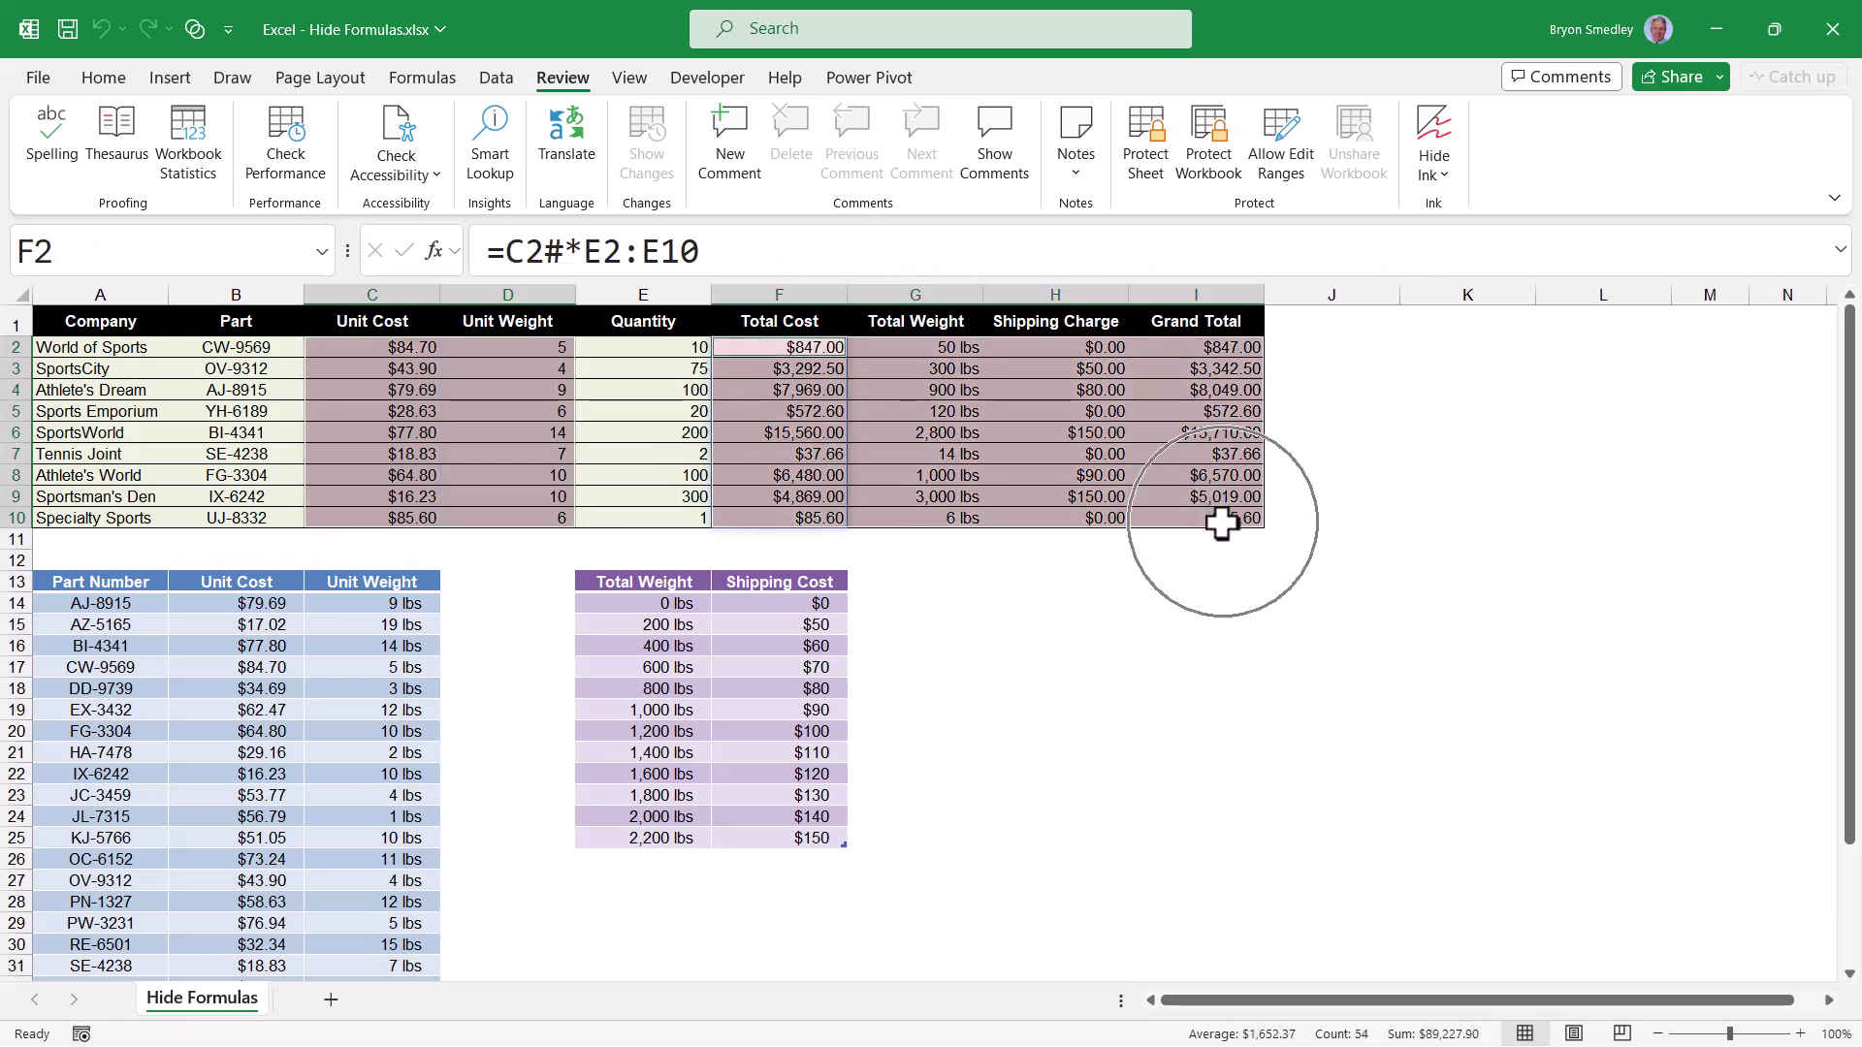
right_click(934, 420)
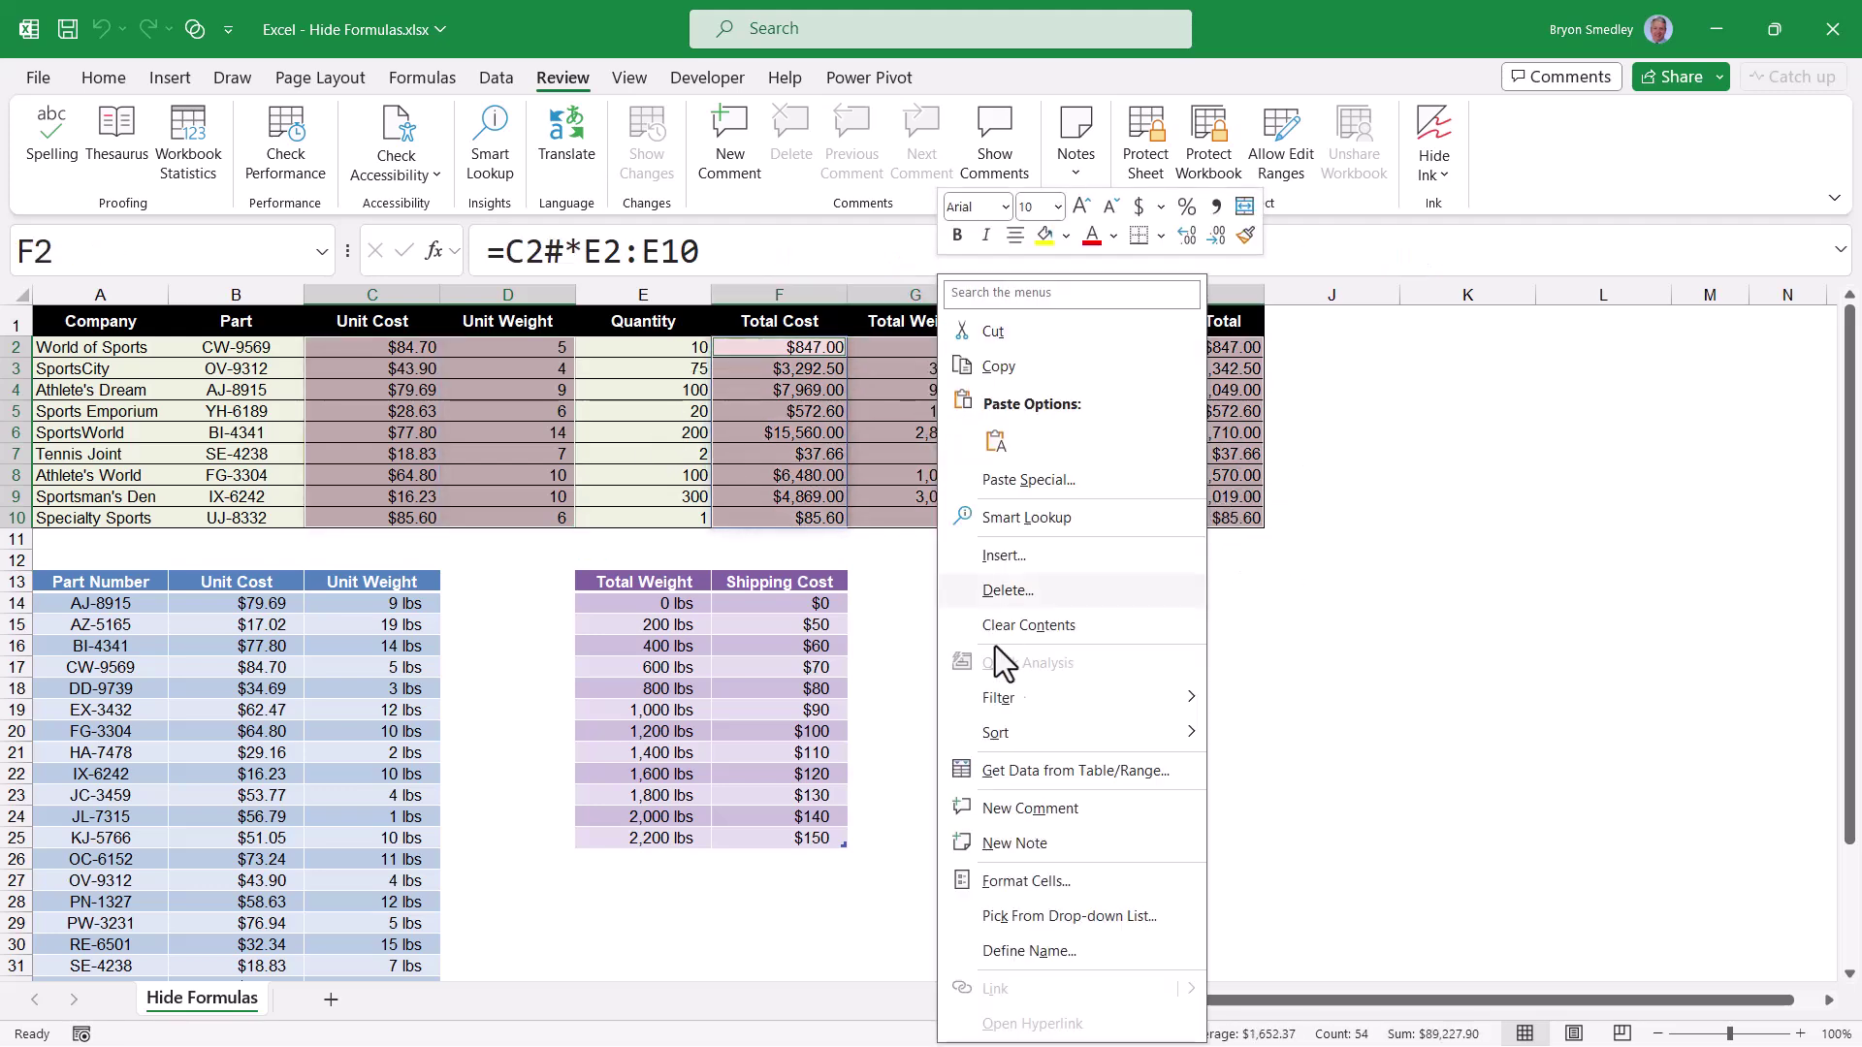
left_click(1026, 880)
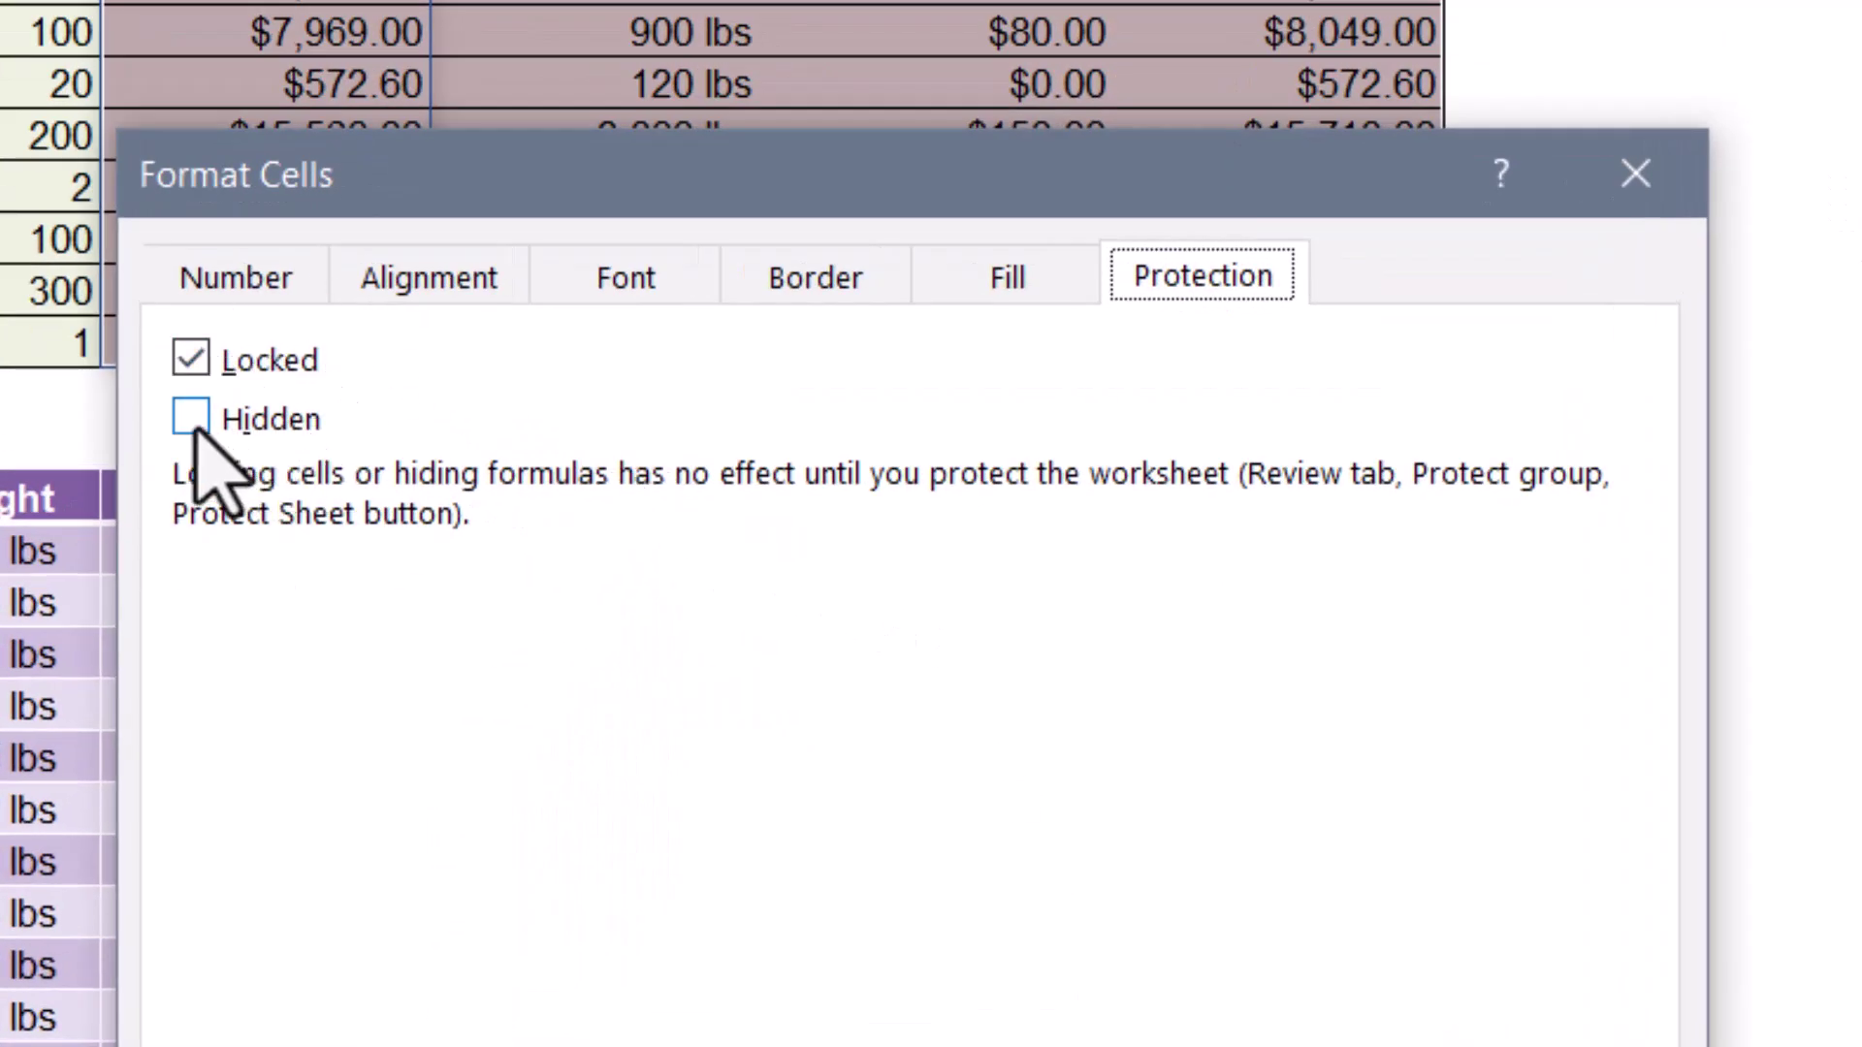
left_click(238, 427)
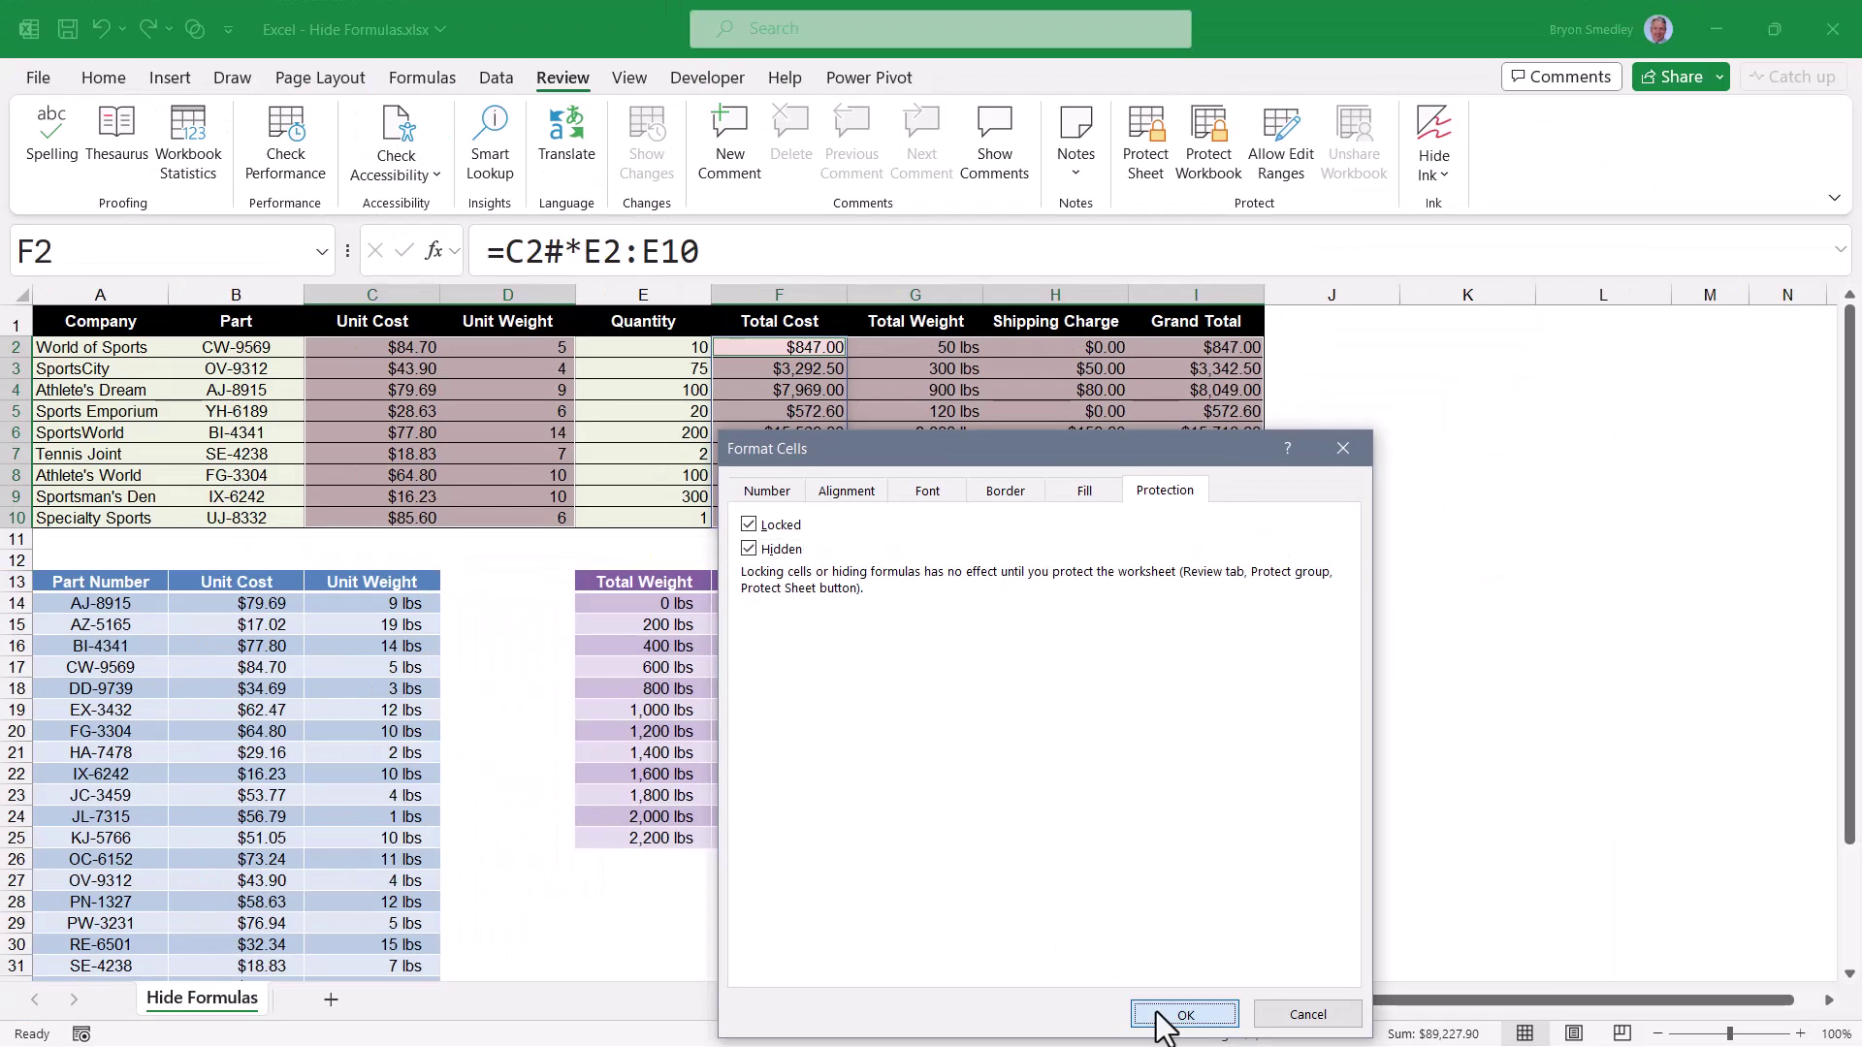
left_click(1169, 1009)
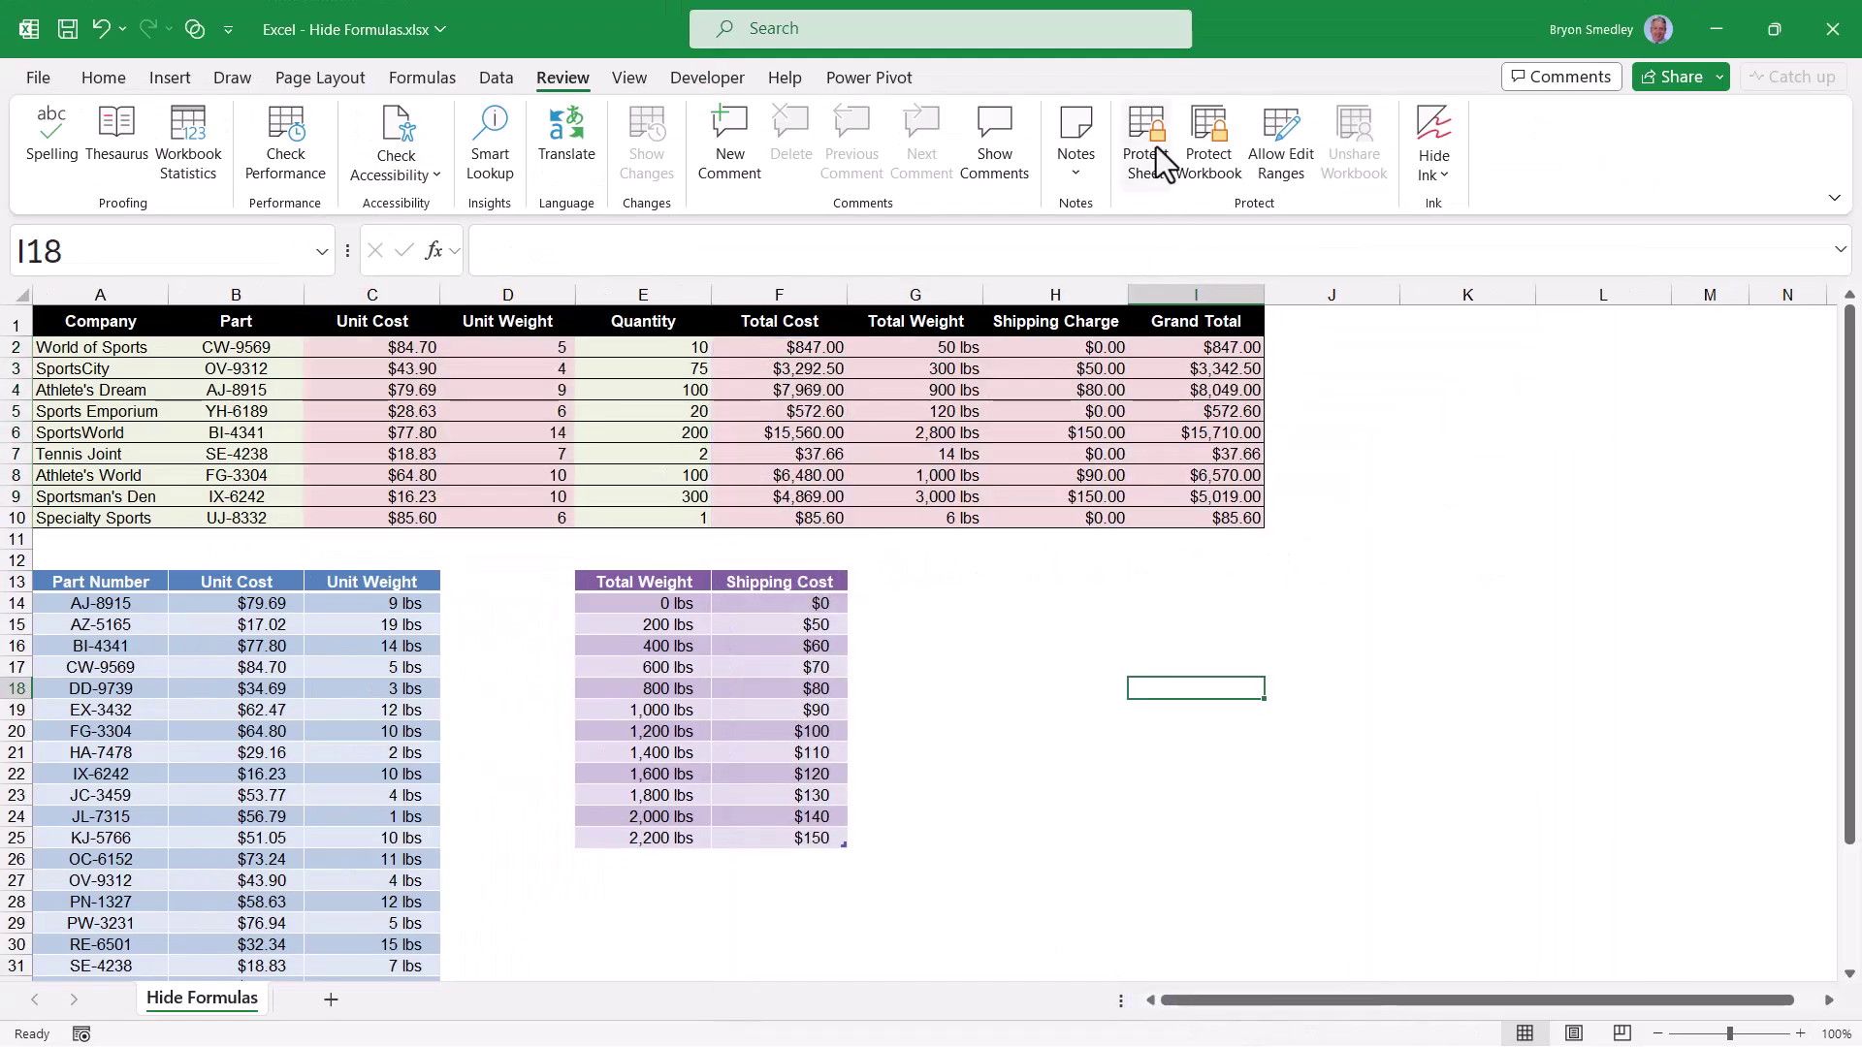
Protect the sheet again and confirm C2, D2 and F2 through I2 show no formula
left_click(1156, 148)
left_click(1547, 842)
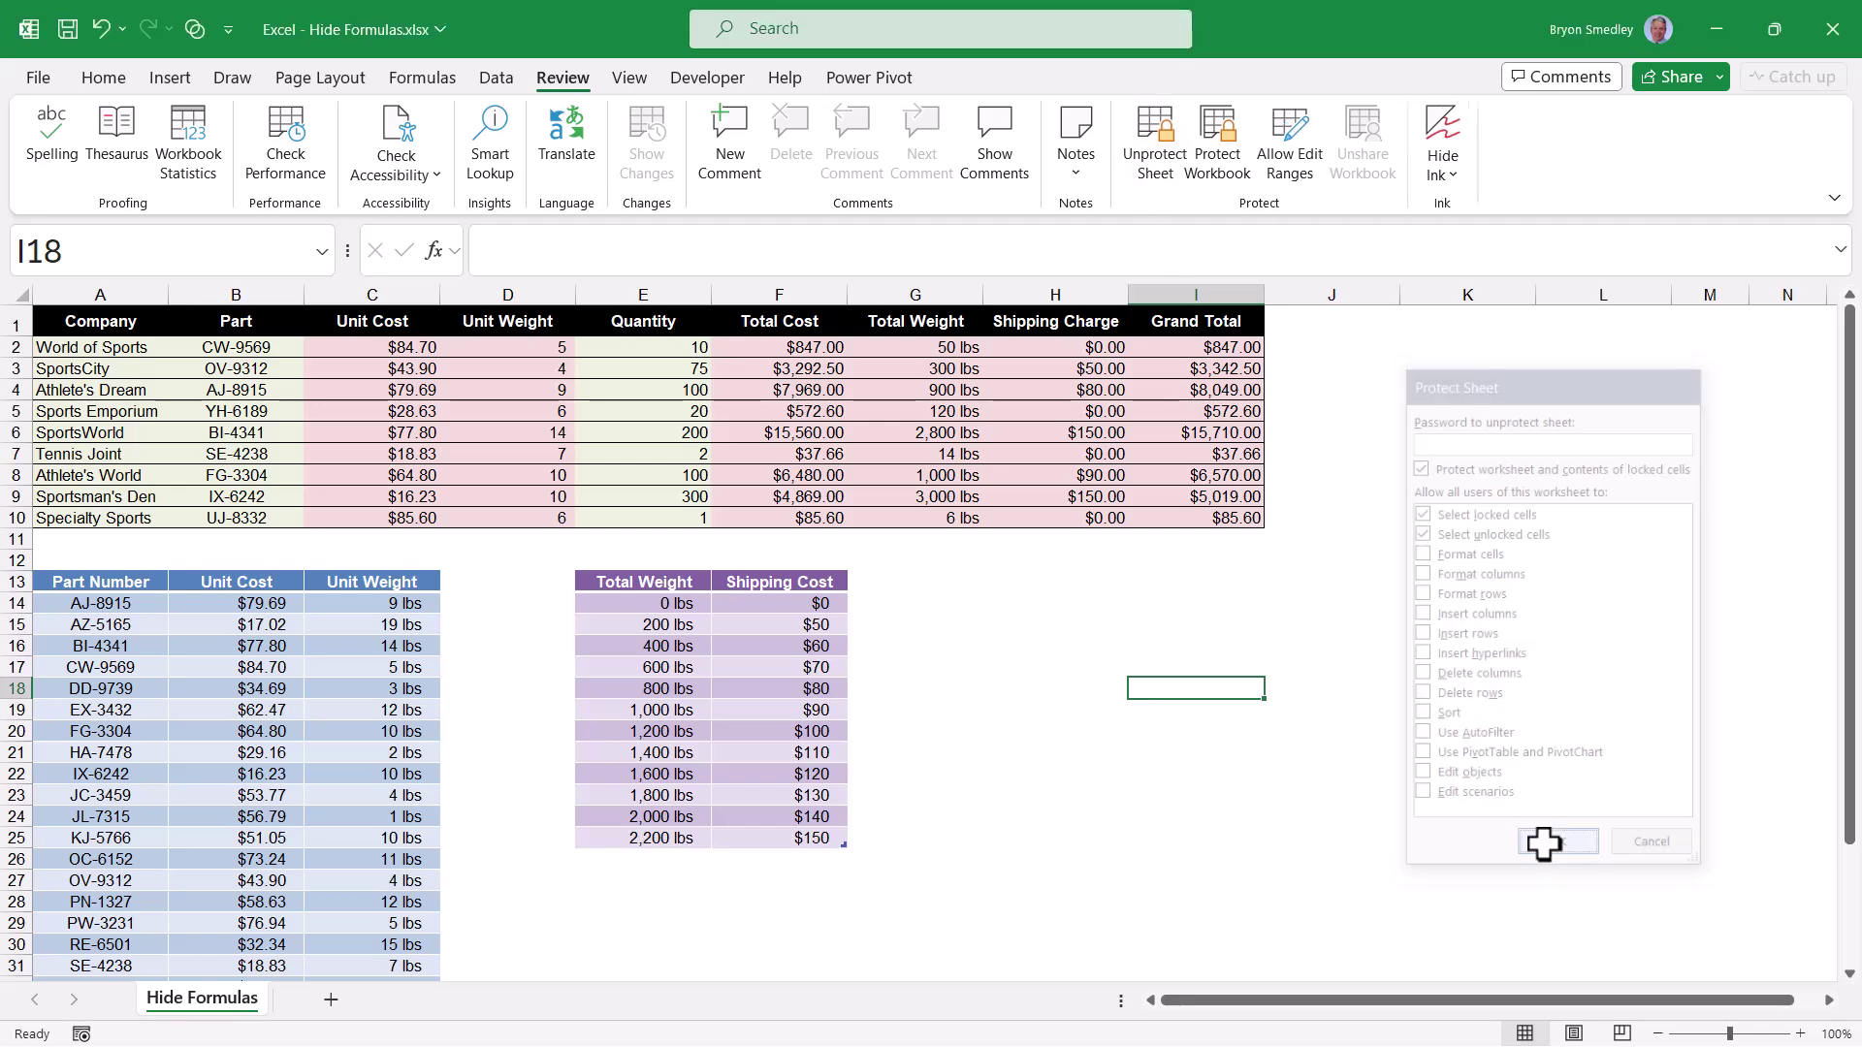
left_click(378, 348)
left_click(509, 351)
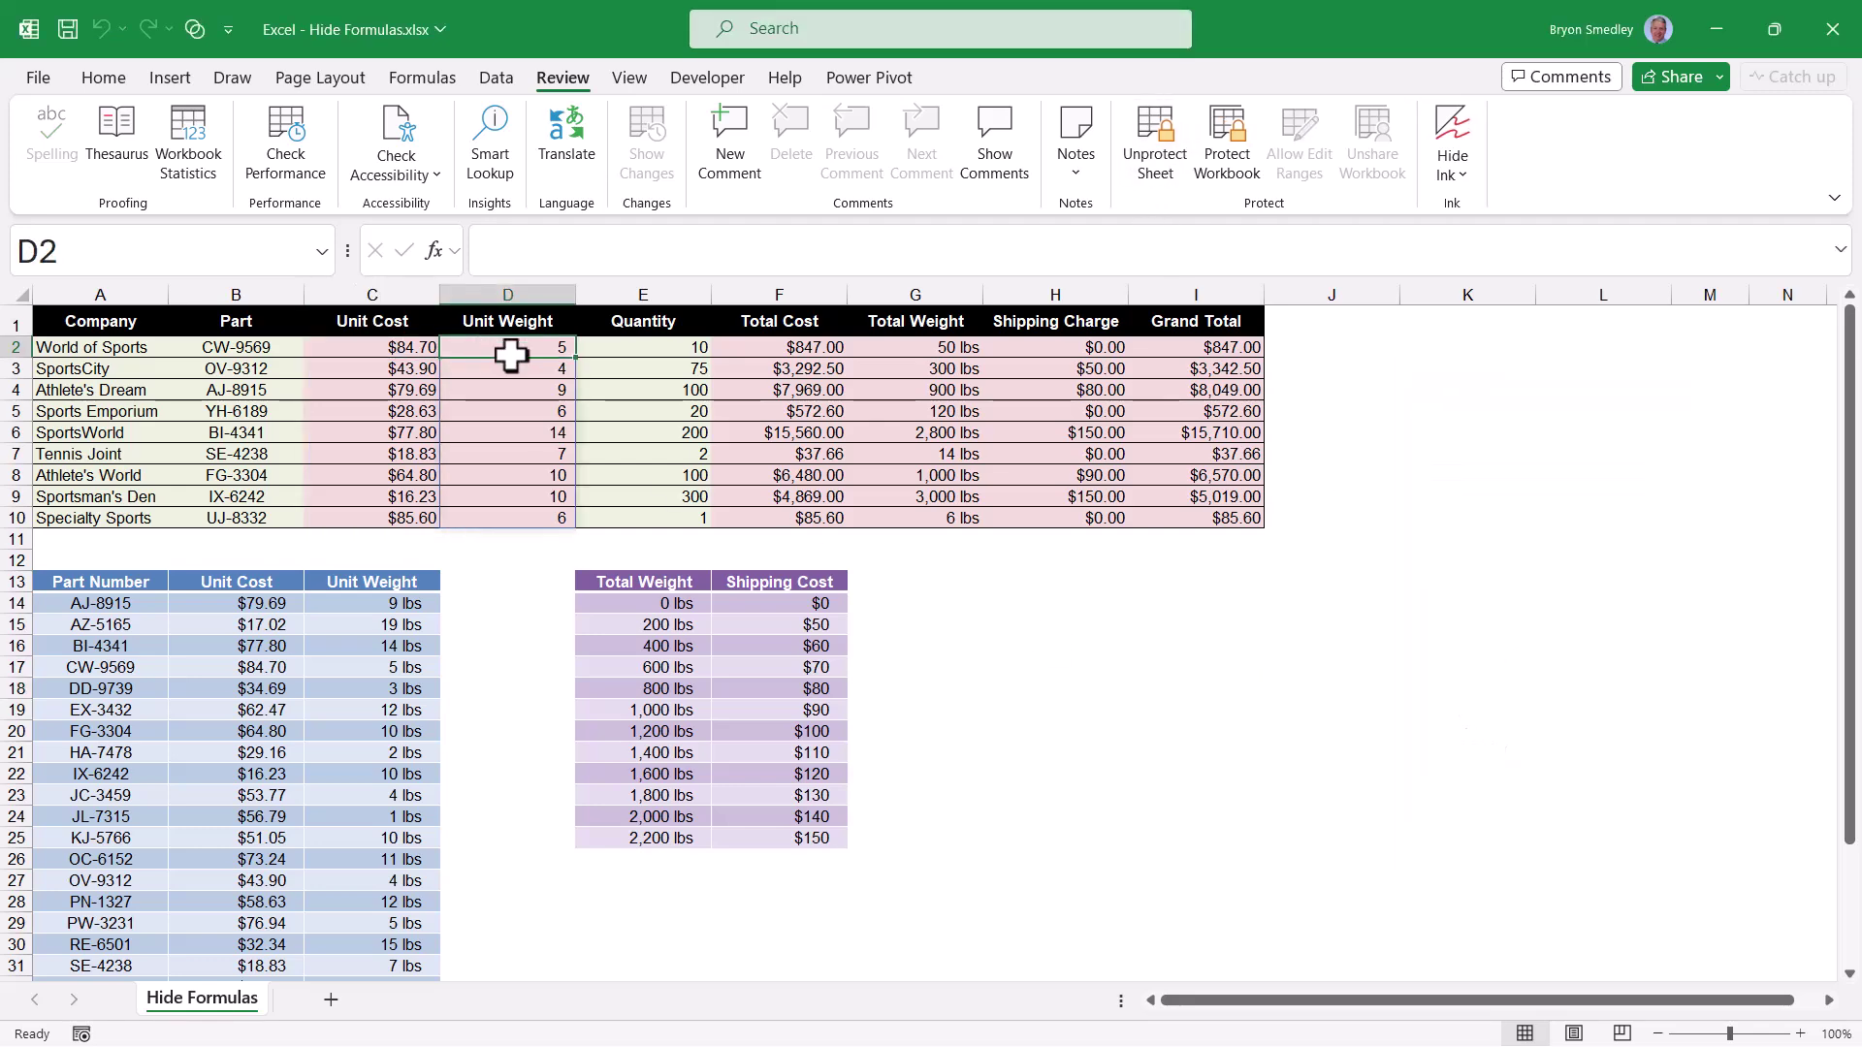
left_click(835, 350)
left_click(906, 349)
left_click(1050, 351)
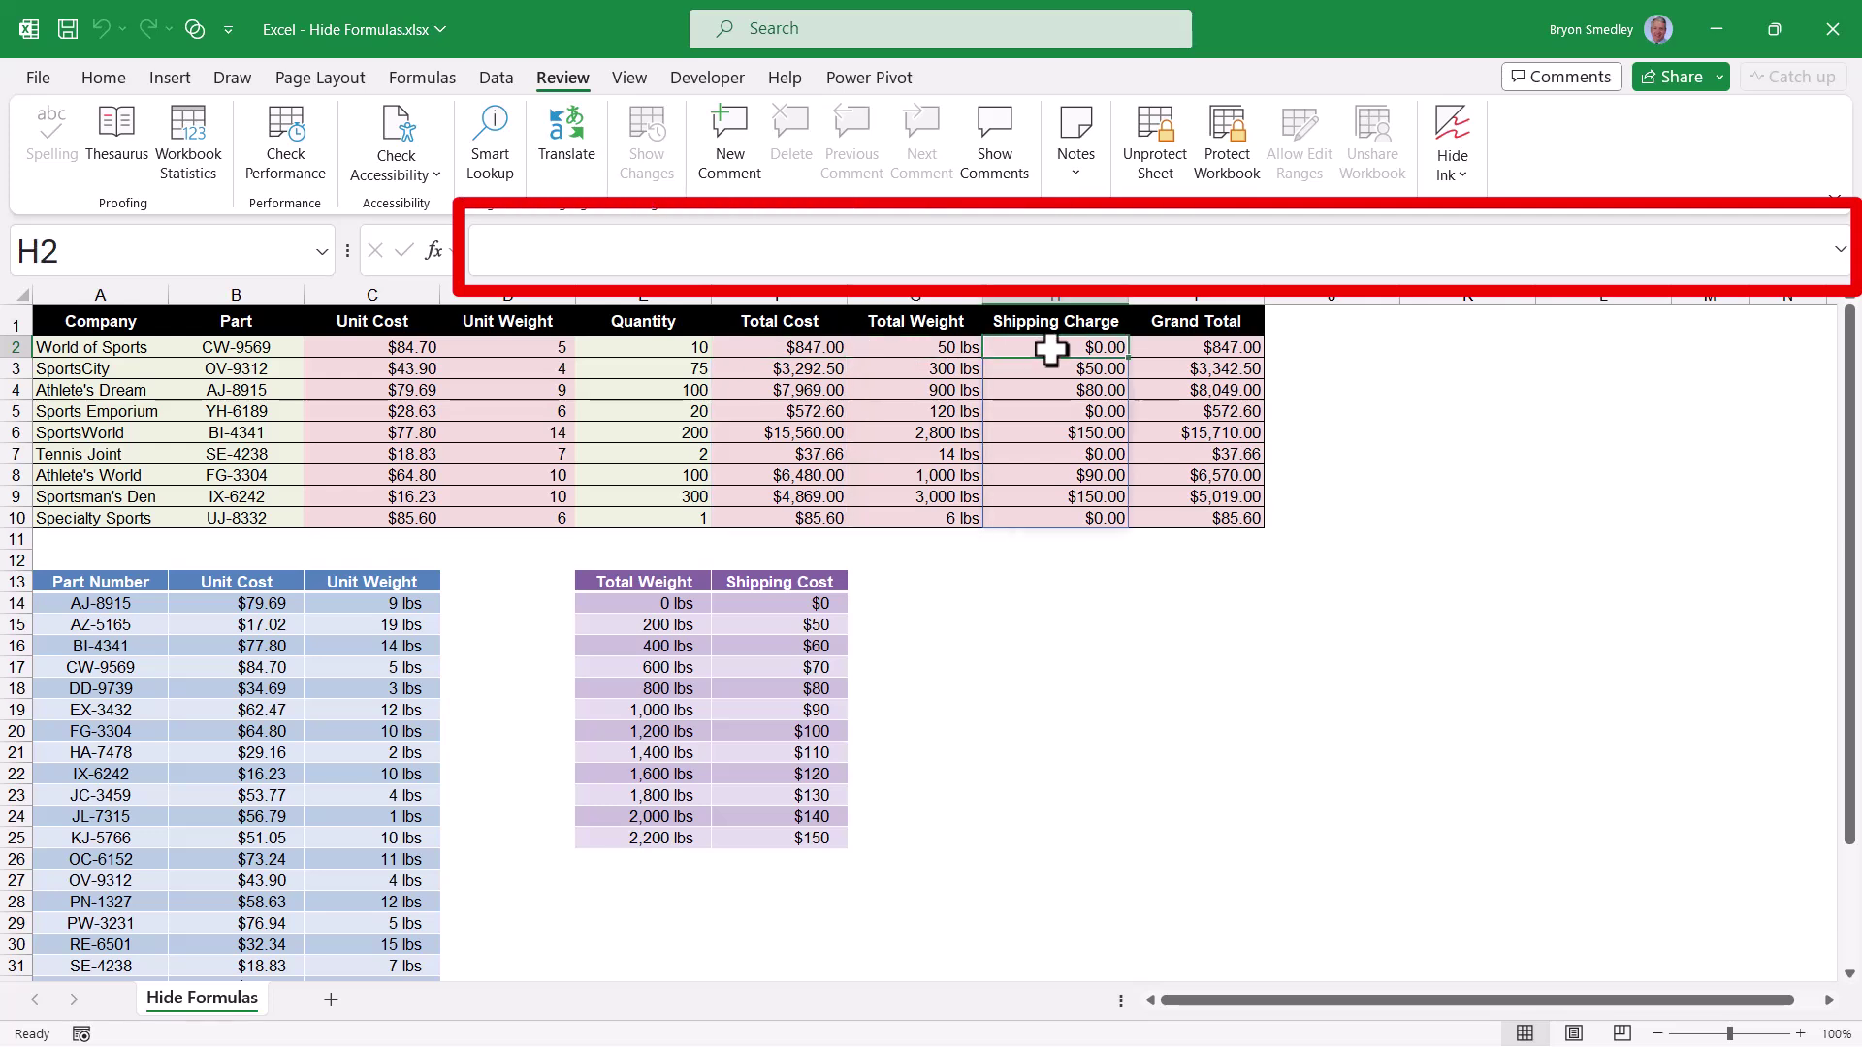
left_click(1197, 351)
Try deleting the locked Total Cost cell F2 and dismiss the protection warning
left_click(1051, 353)
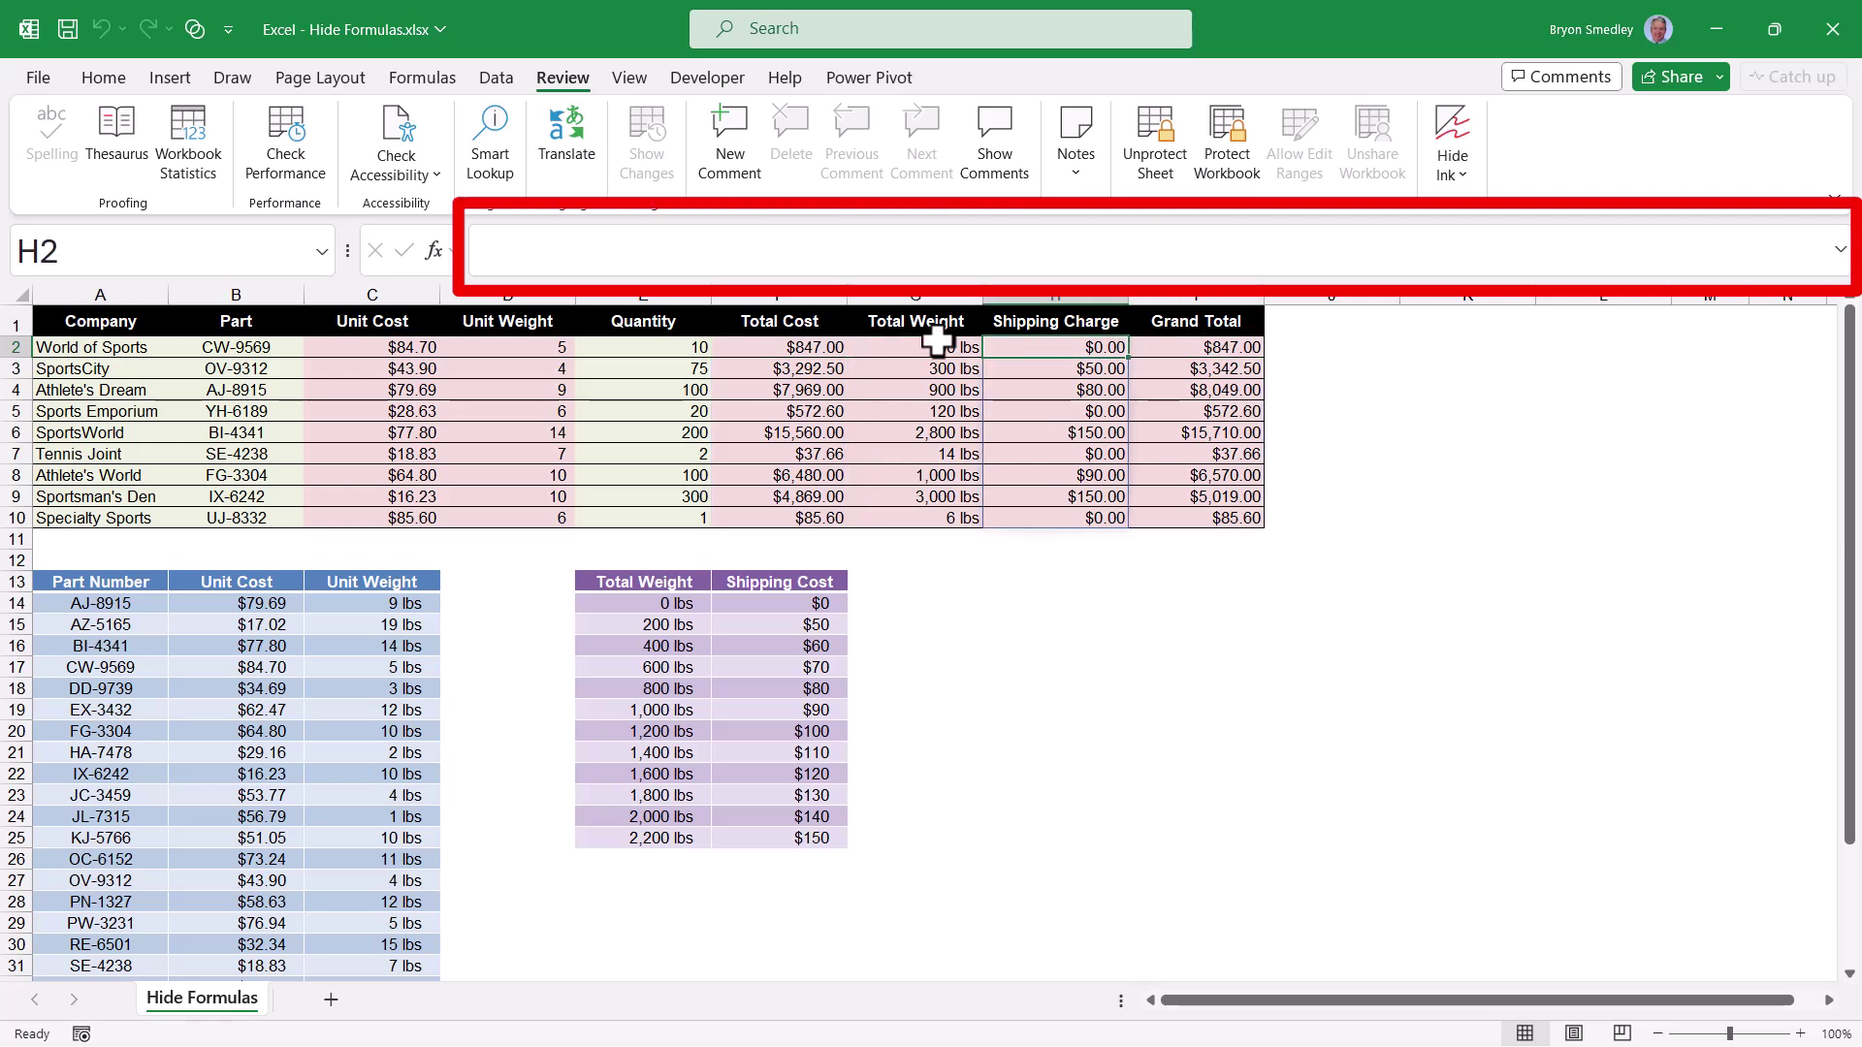
left_click(883, 348)
left_click(805, 351)
key("Delete")
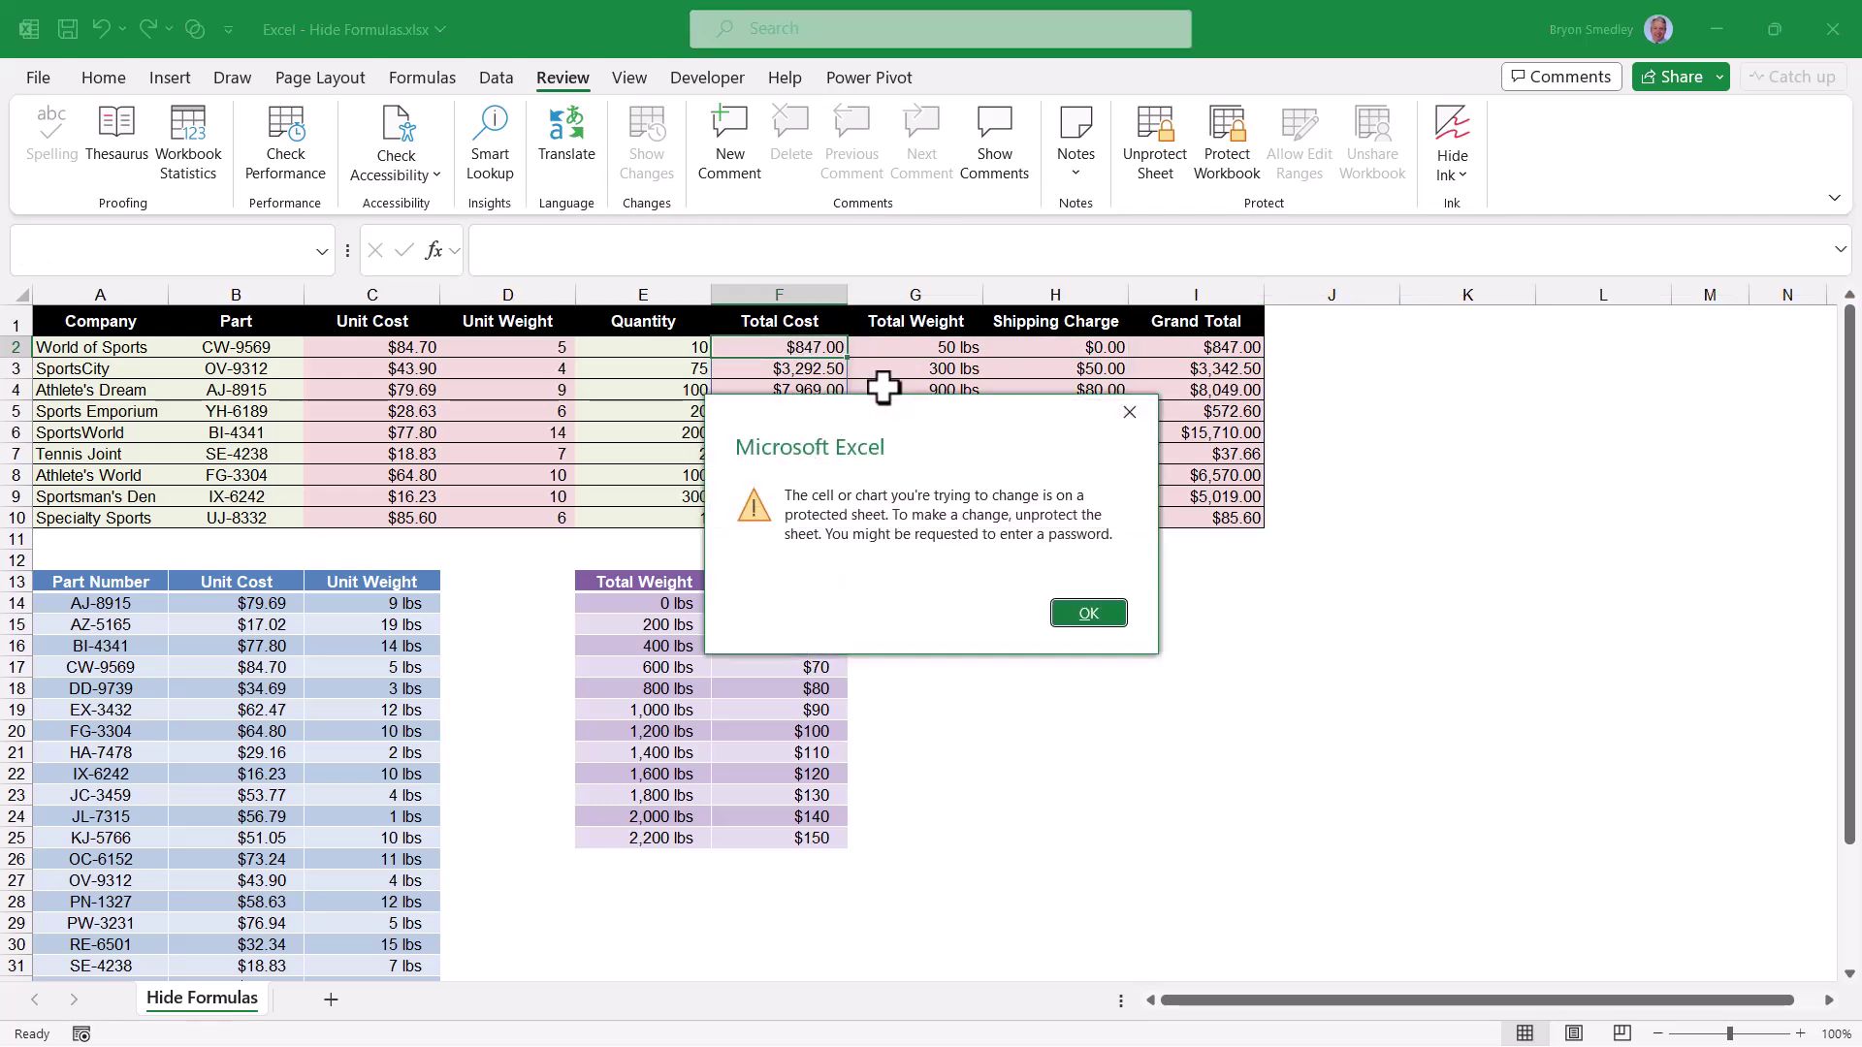
key("Return")
left_click(630, 370)
Enter 87 as SportsCity's quantity in E3 and check the recalculated totals stay formula-free
type("87")
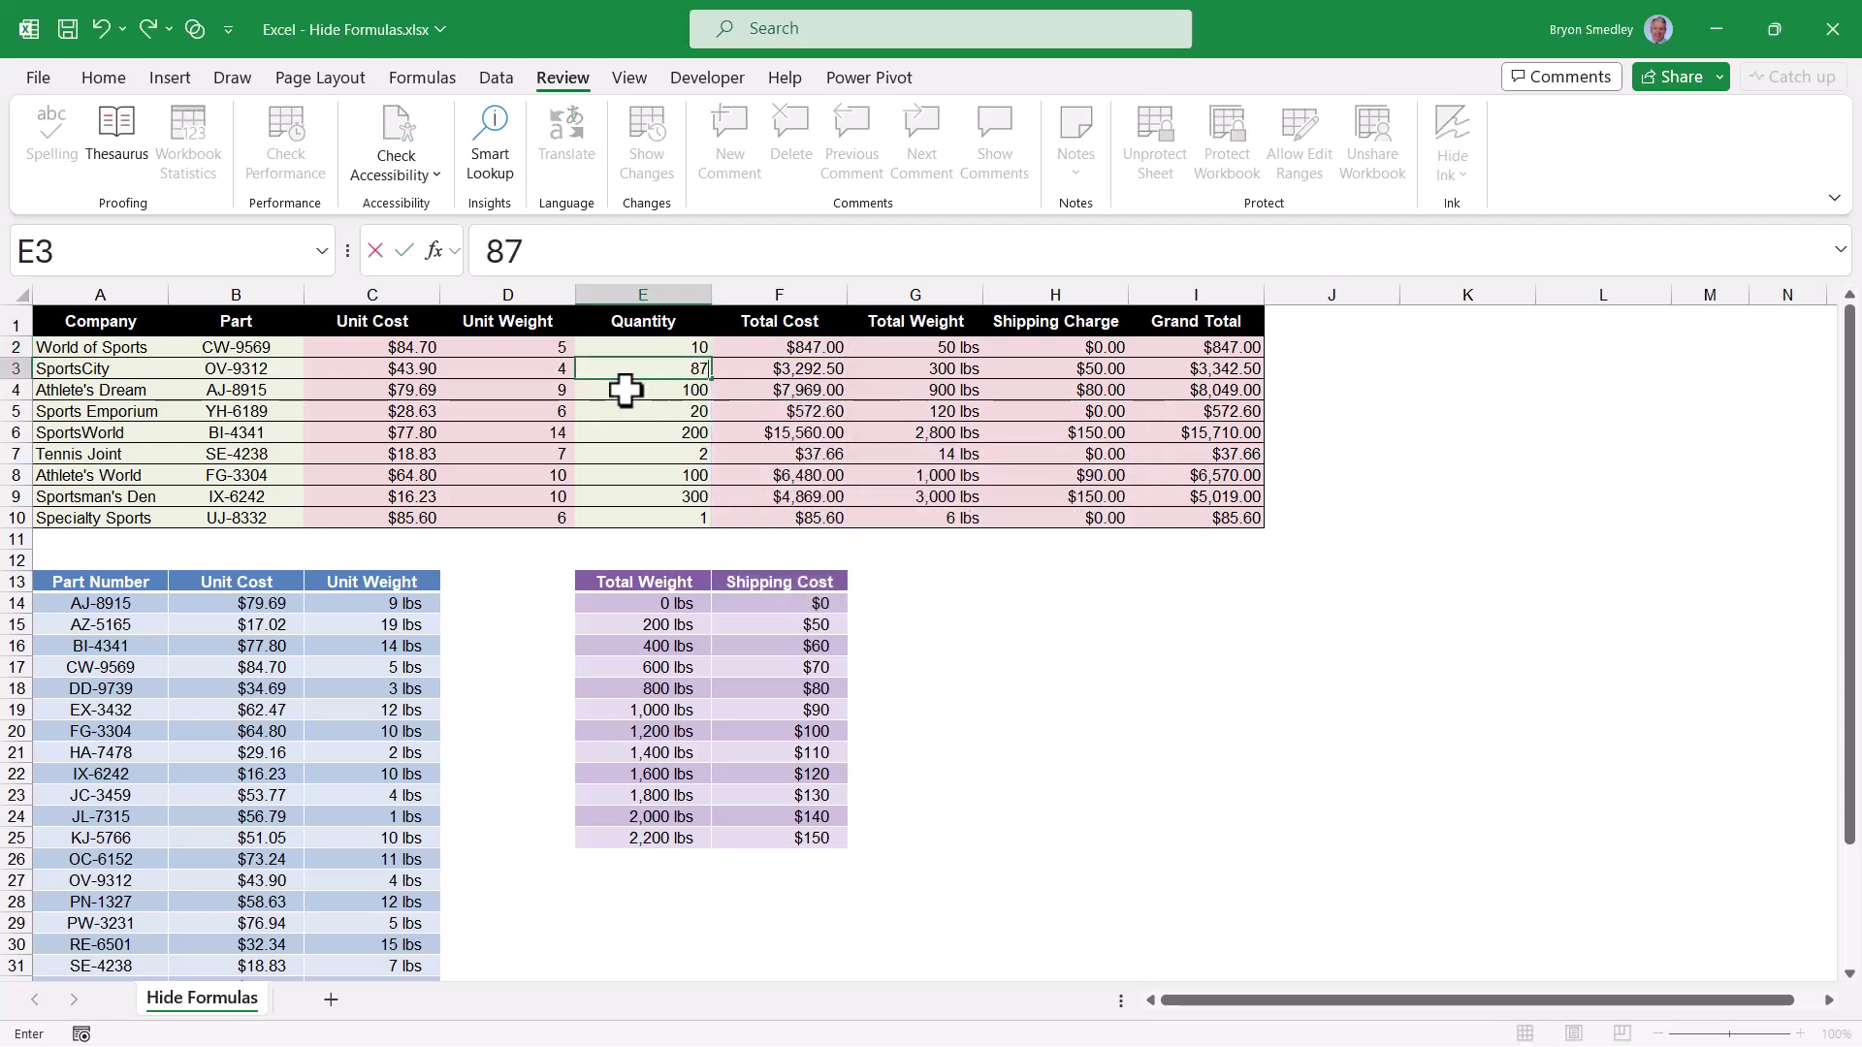
key("Return")
left_click(897, 411)
left_click(960, 453)
left_click(1049, 407)
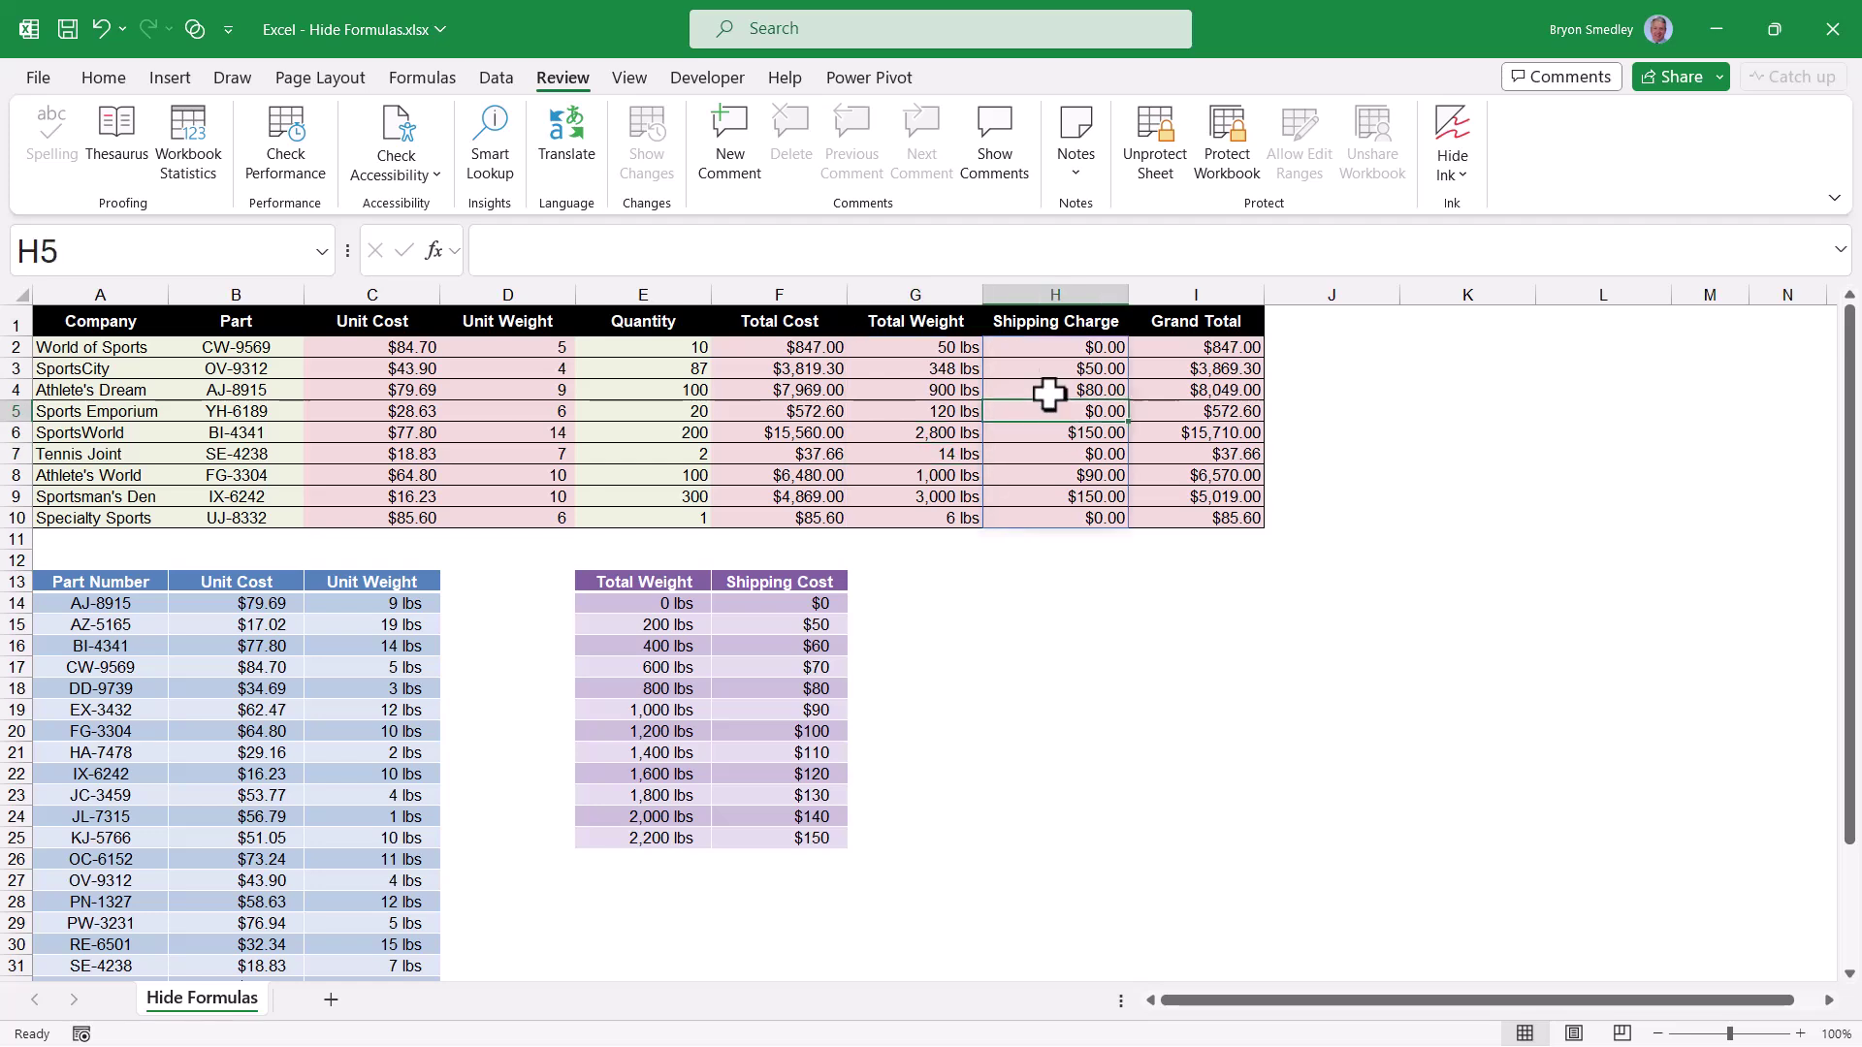
left_click(1047, 353)
left_click(889, 351)
left_click(802, 349)
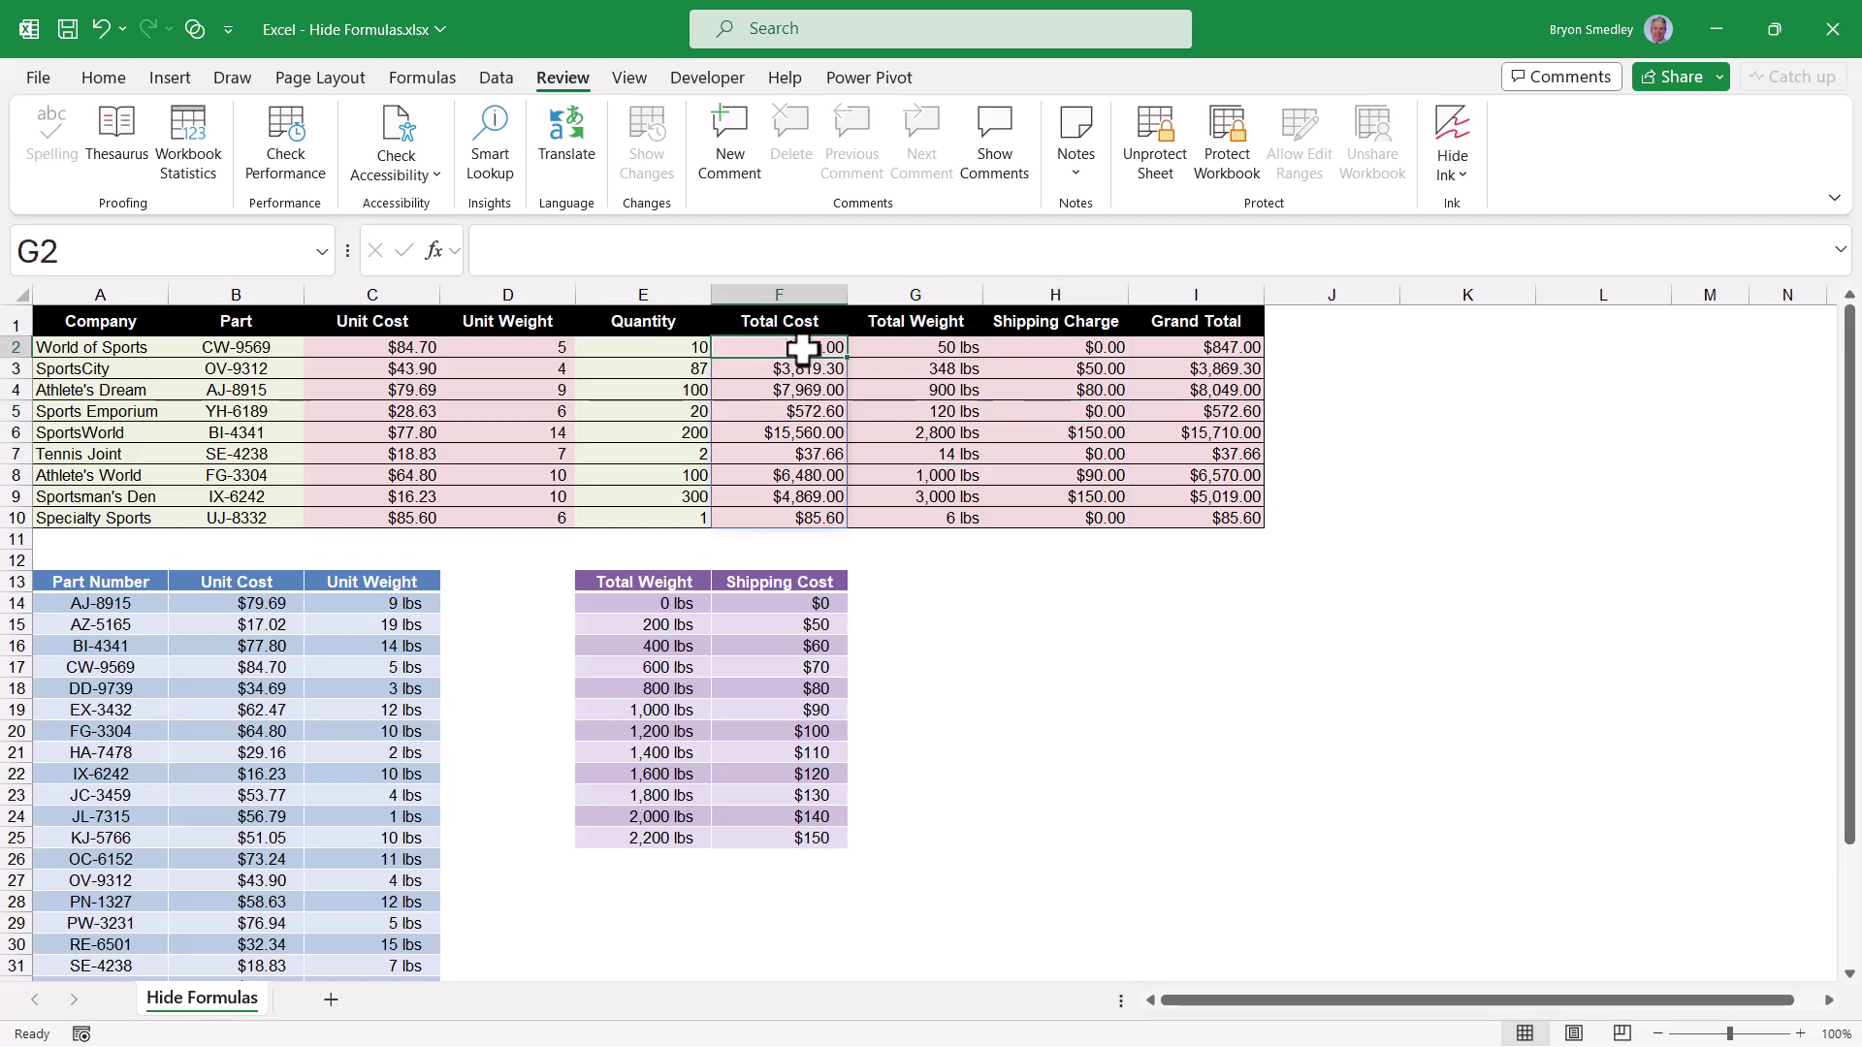
Unprotect the sheet and review F2's protection settings, toggling Hidden off and back on
left_click(1165, 157)
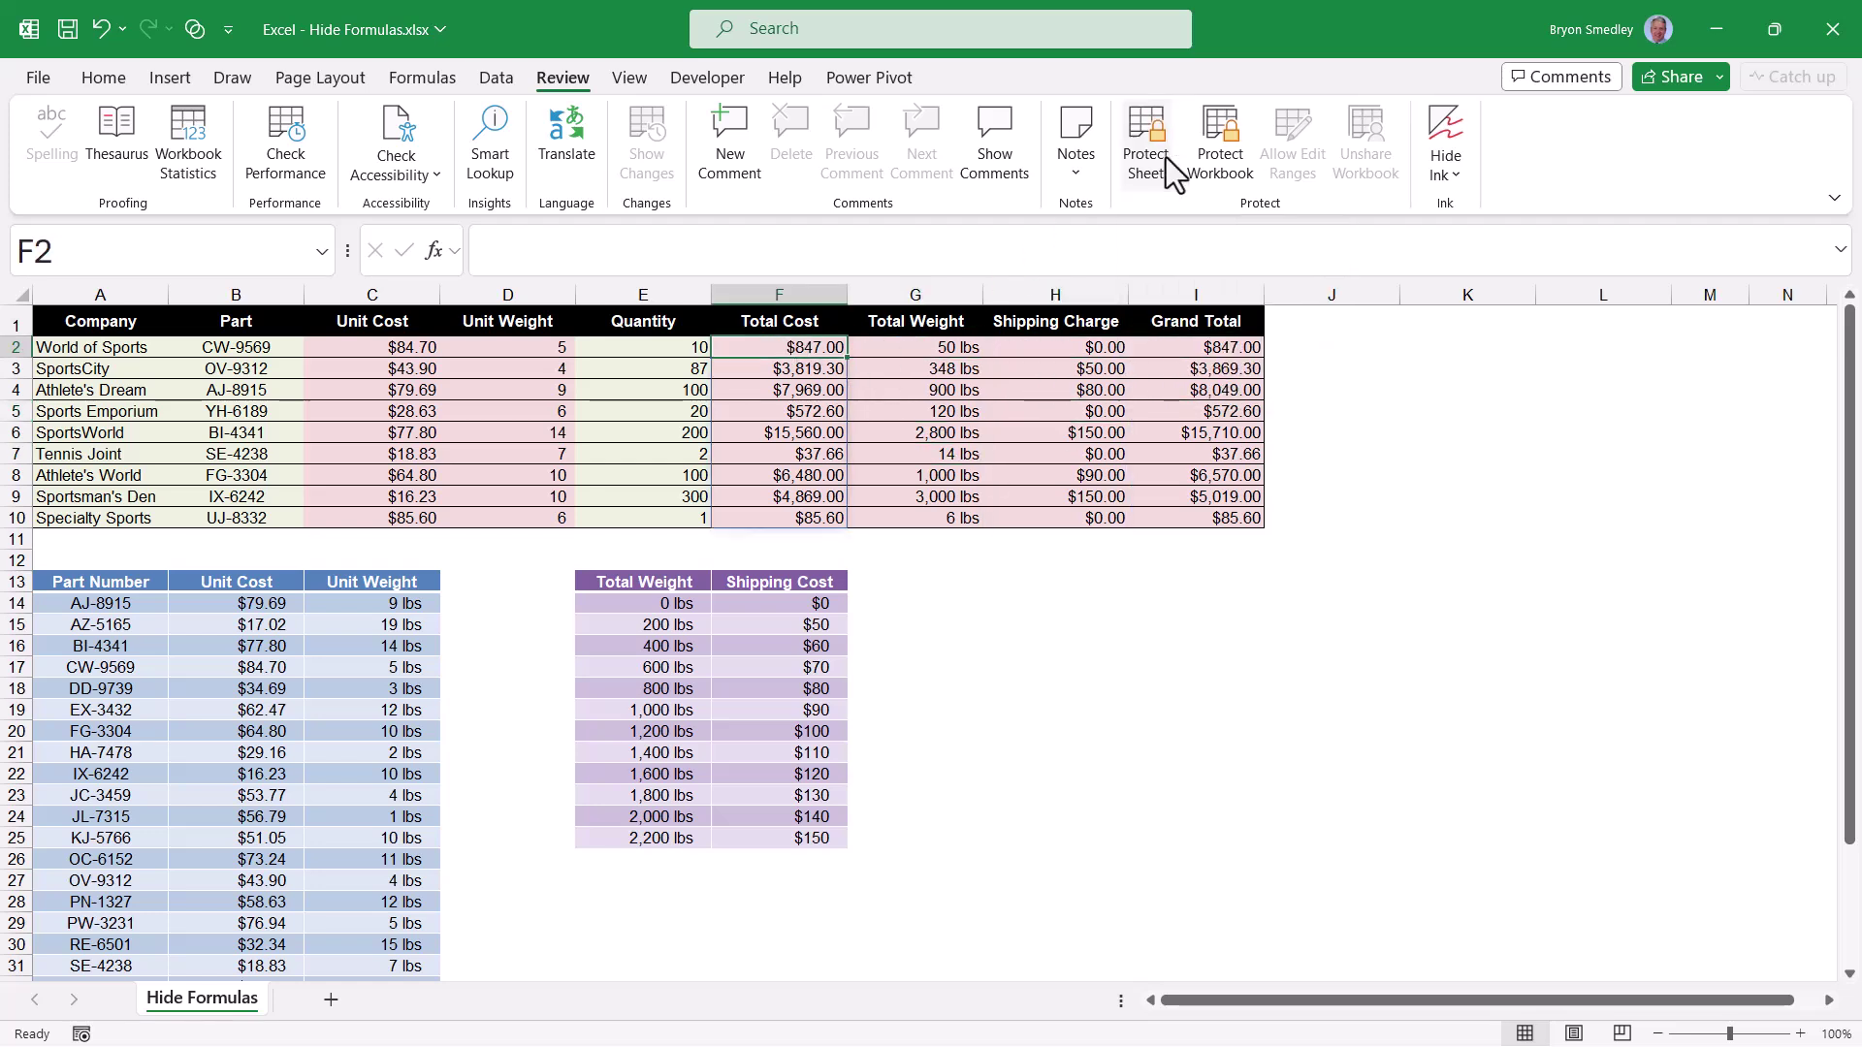
right_click(749, 346)
left_click(811, 851)
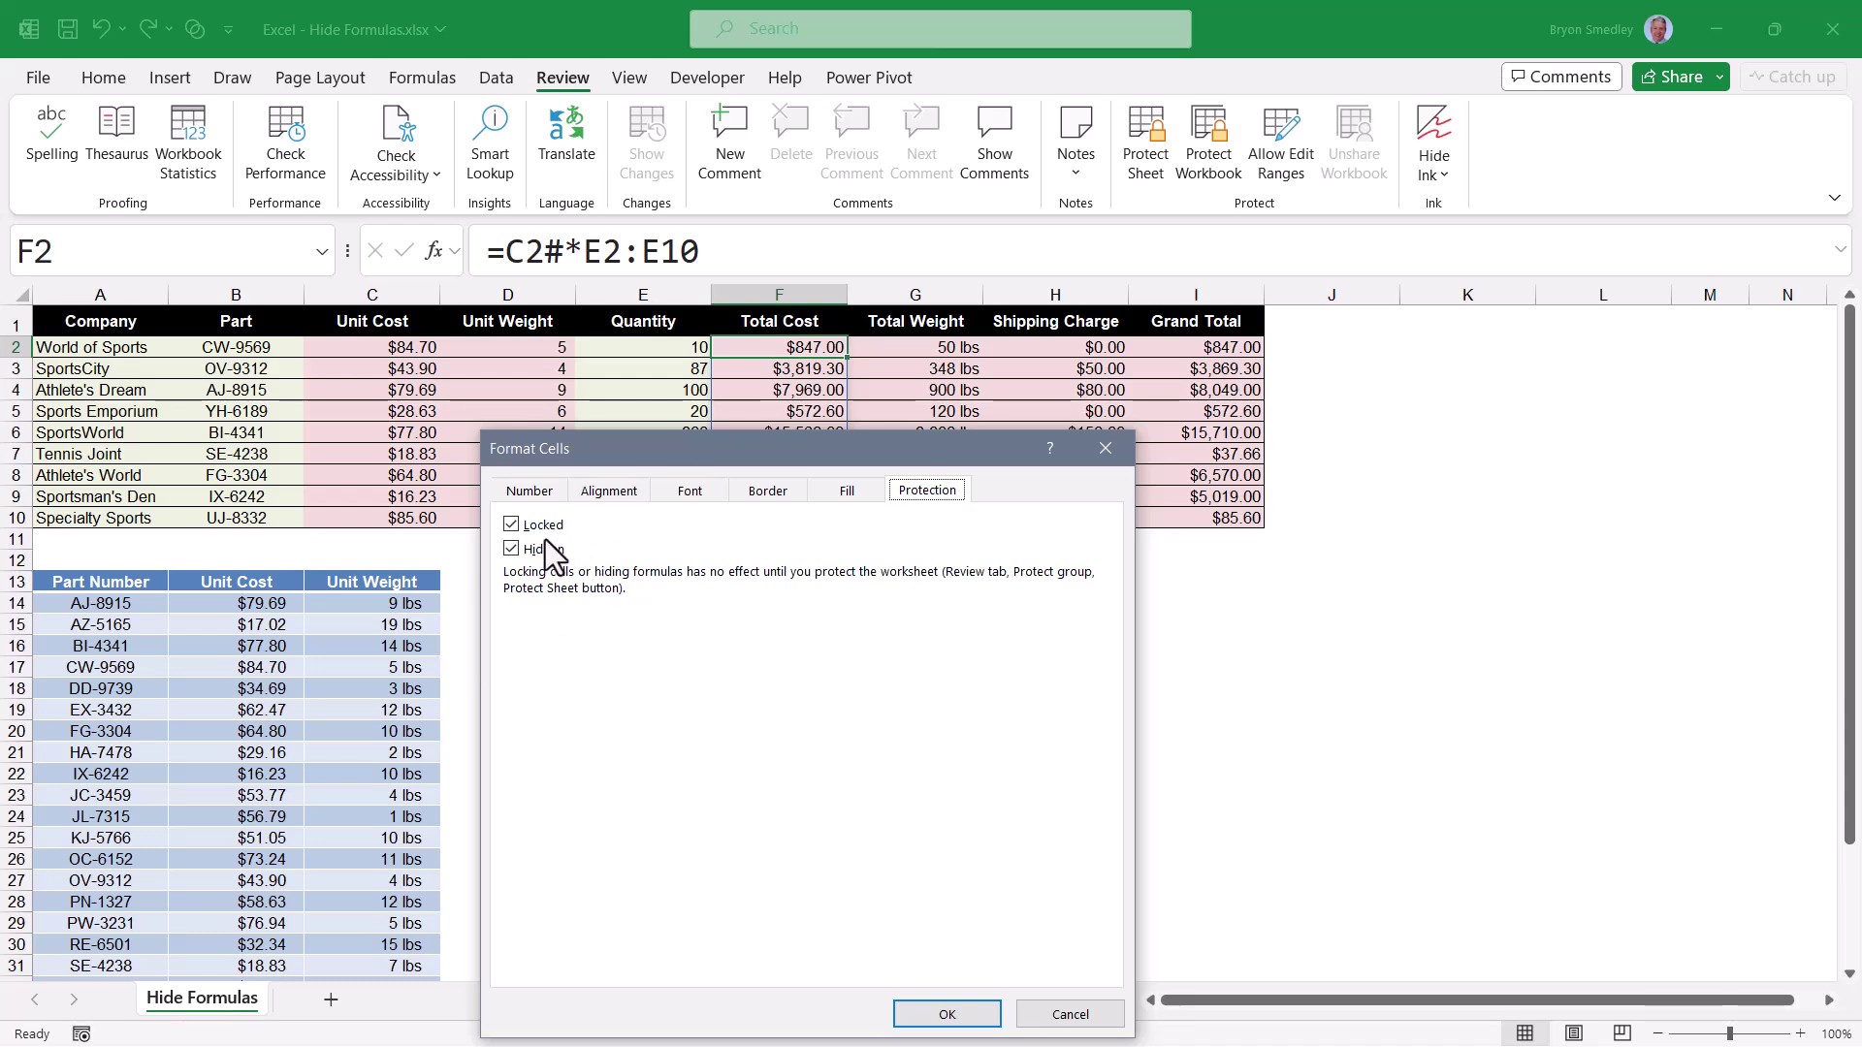
left_click(535, 555)
left_click(532, 553)
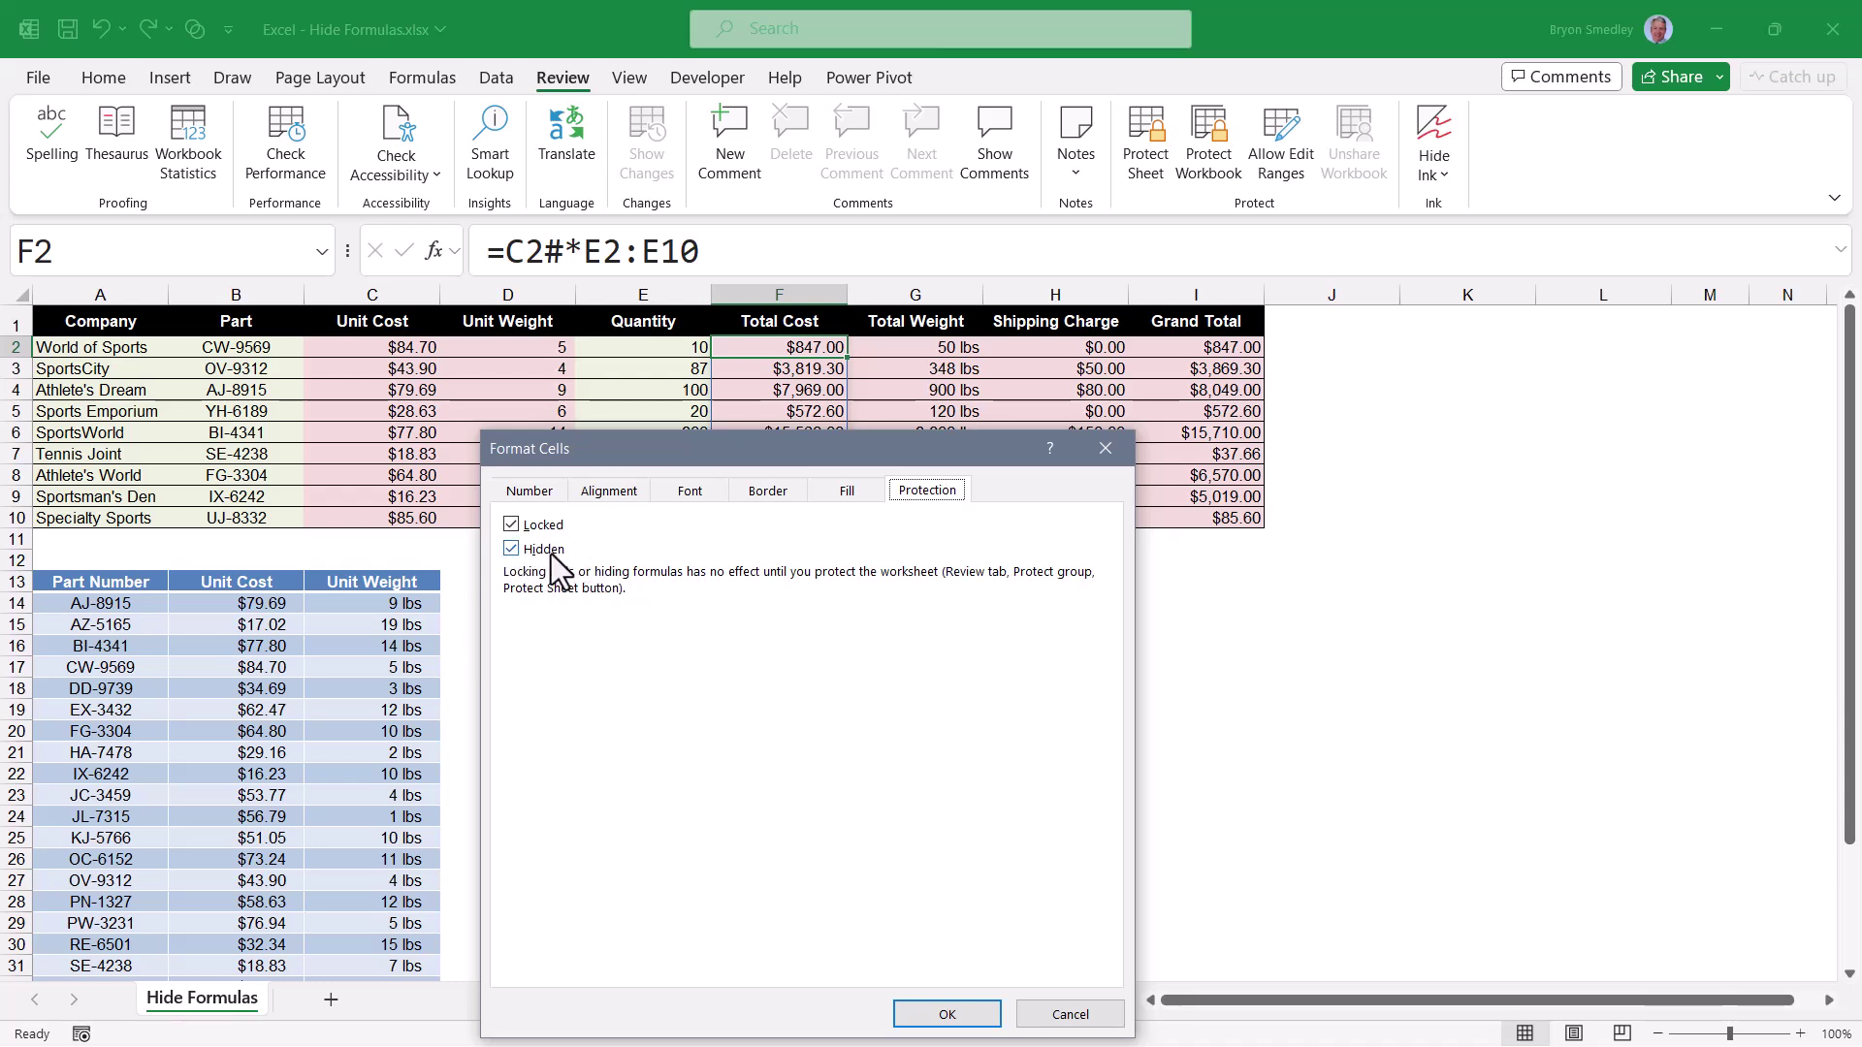